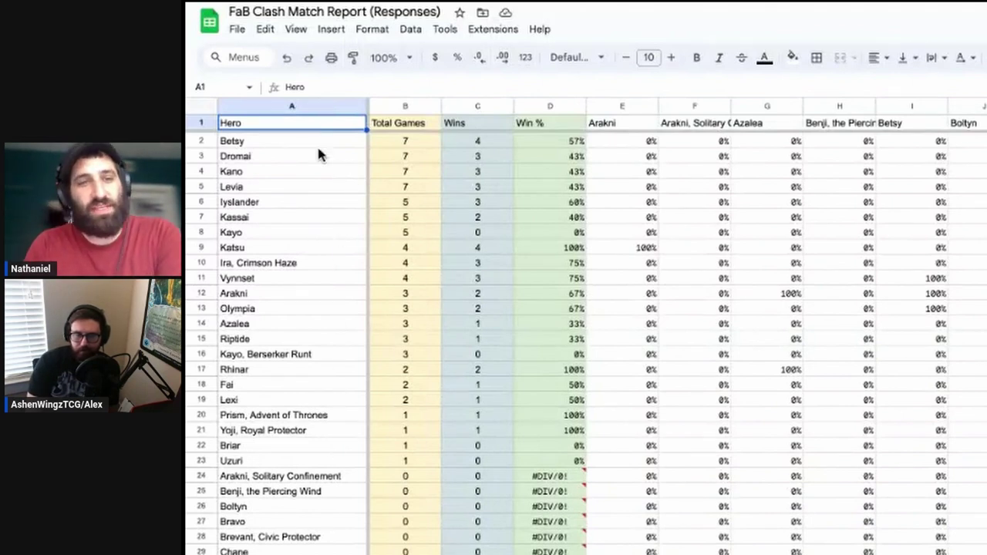
Examine the Total Games figures and their formulas for the heroes from Betsy to Levia
left_click(317, 144)
key("Right")
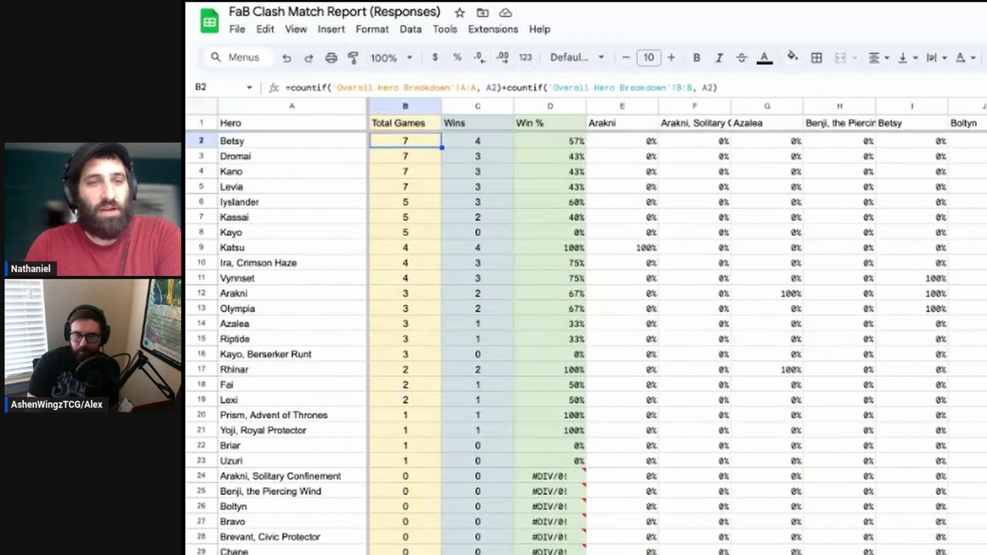
key("Left")
key("Right")
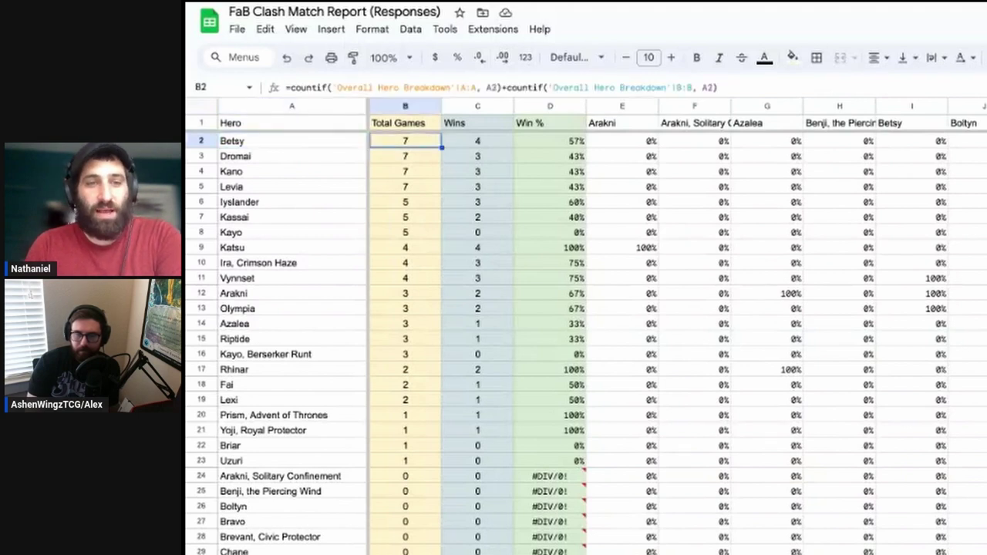
key("Down")
key("Down")
key("Down")
key("Up")
key("Up")
key("Up")
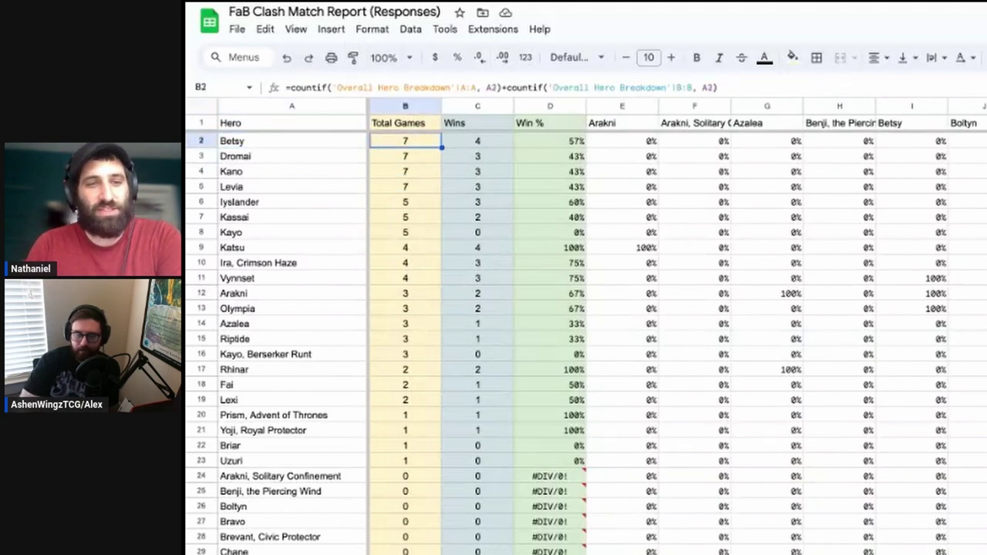
key("Down")
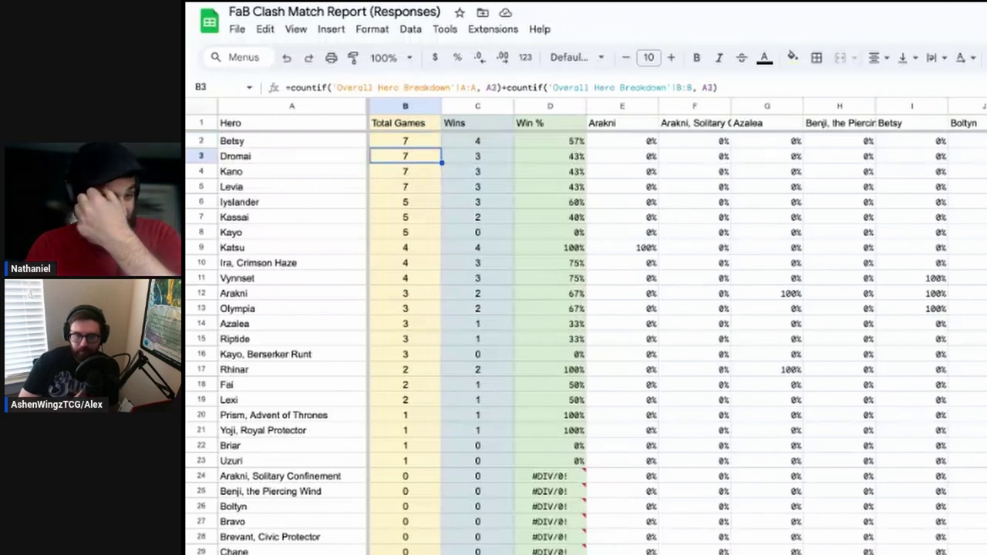
key("Up")
key("Down")
key("Down")
key("Down")
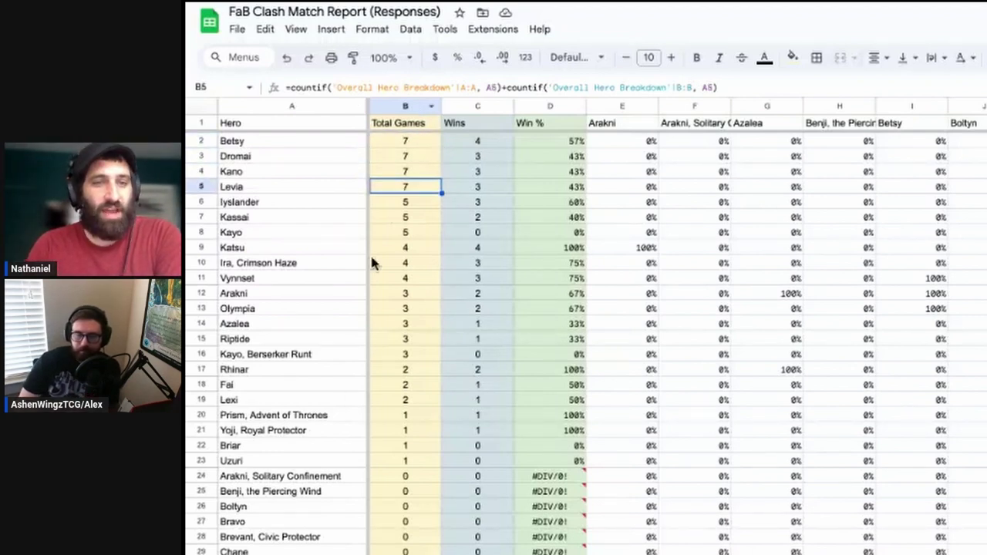
Inspect sample cells in the Wins, Win % and opponent matchup columns to see their formulas
left_click(484, 159)
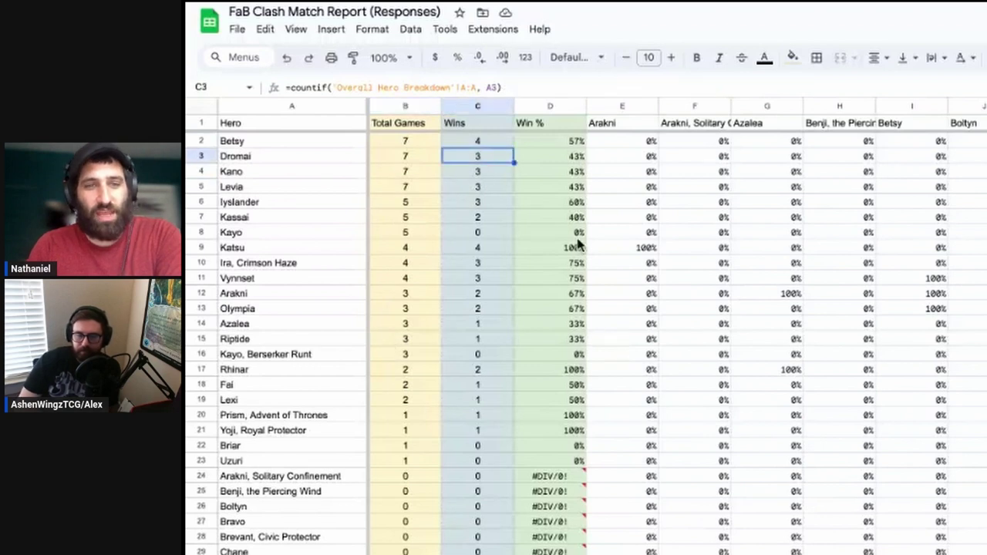
left_click(567, 194)
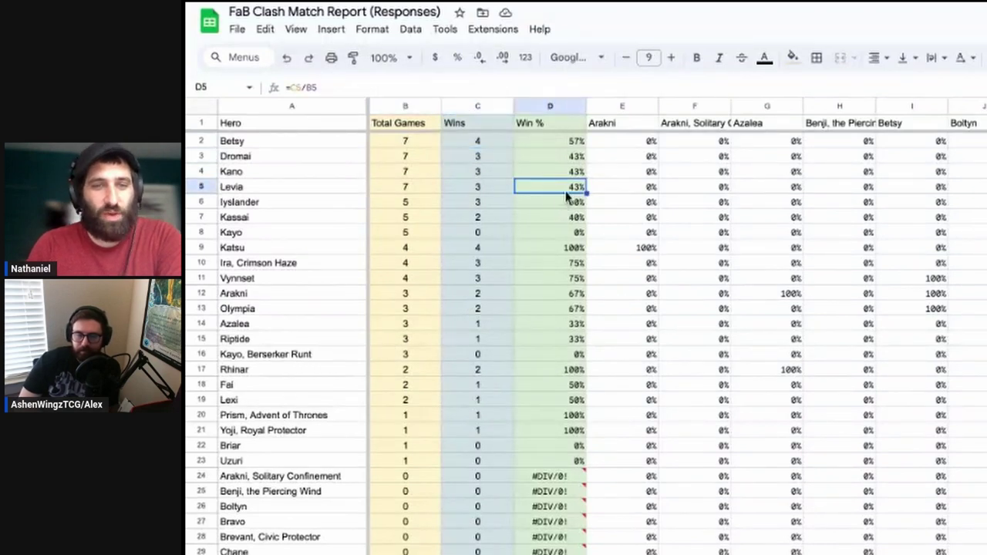
left_click(930, 281)
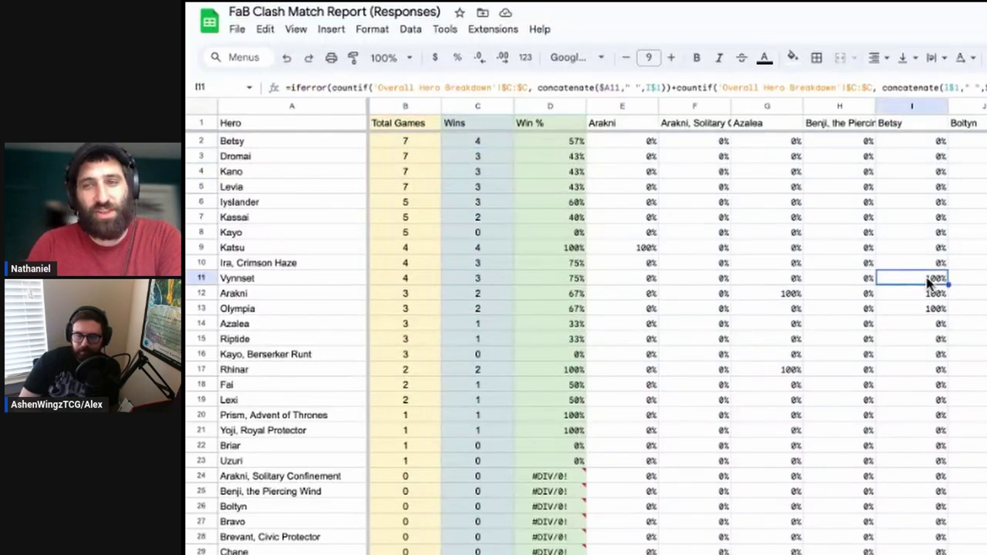
left_click(652, 158)
left_click(652, 143)
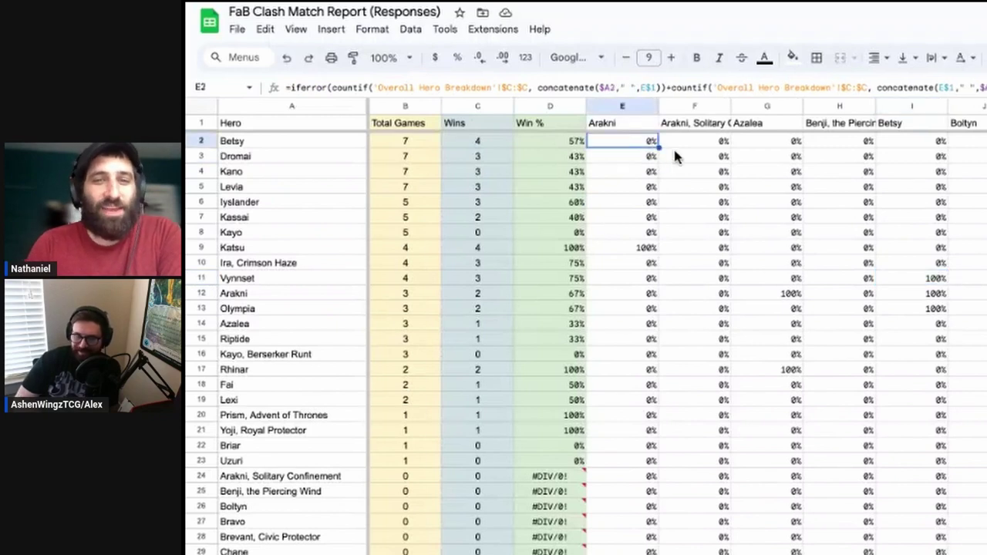
Examine Betsy's matchup percentages across the opponent columns from Arakni to Dromai
scroll(674, 154, "right", 2)
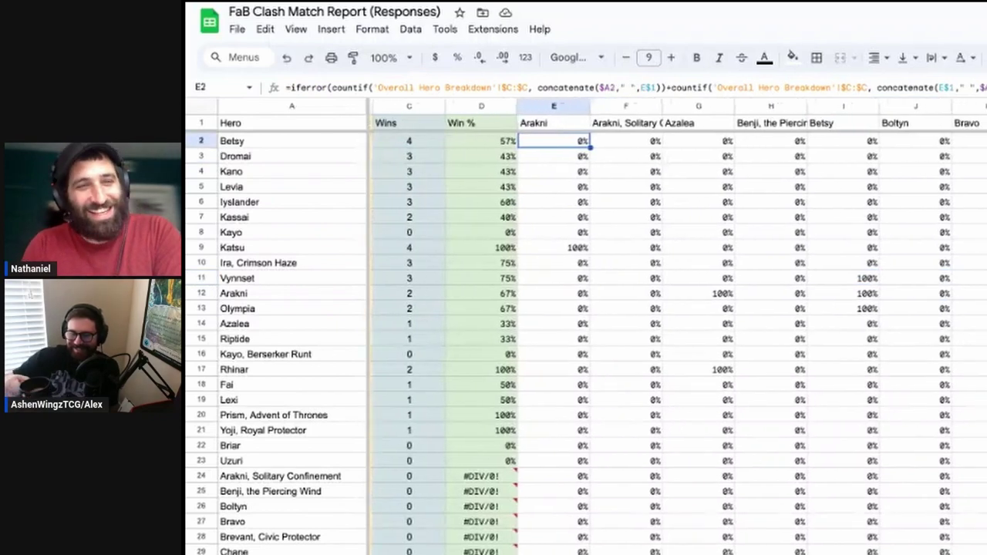
scroll(674, 154, "left", 2)
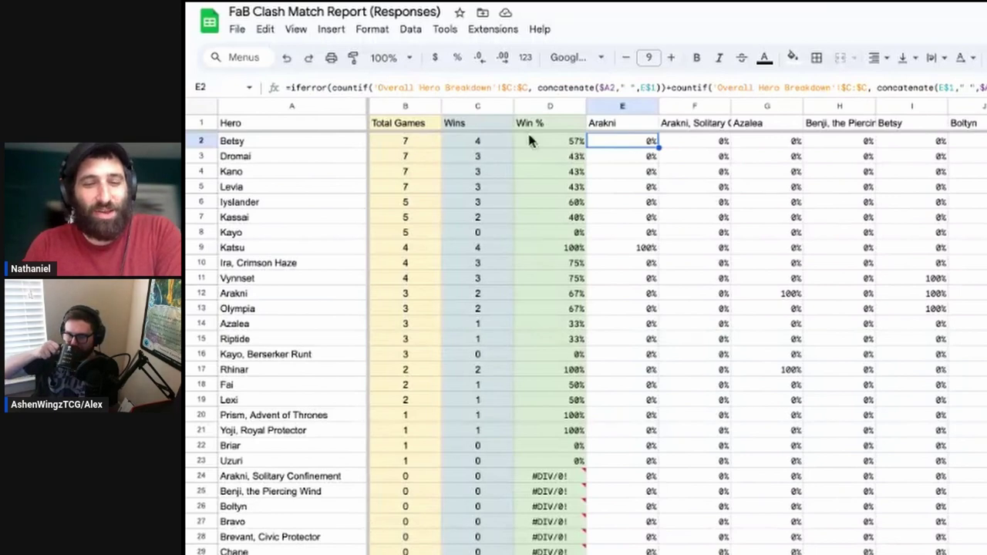
scroll(736, 164, "right", 1)
scroll(737, 162, "right", 6)
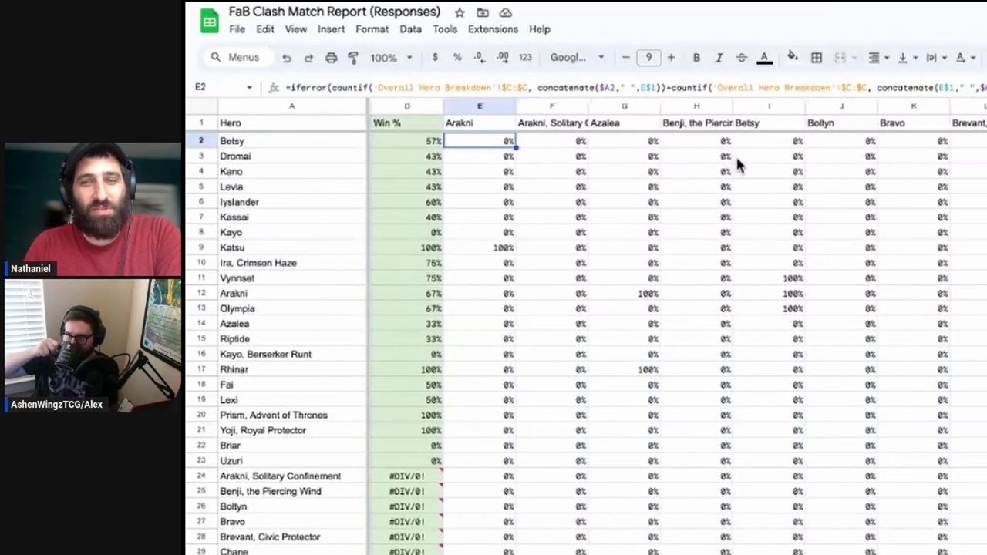
scroll(740, 150, "right", 9)
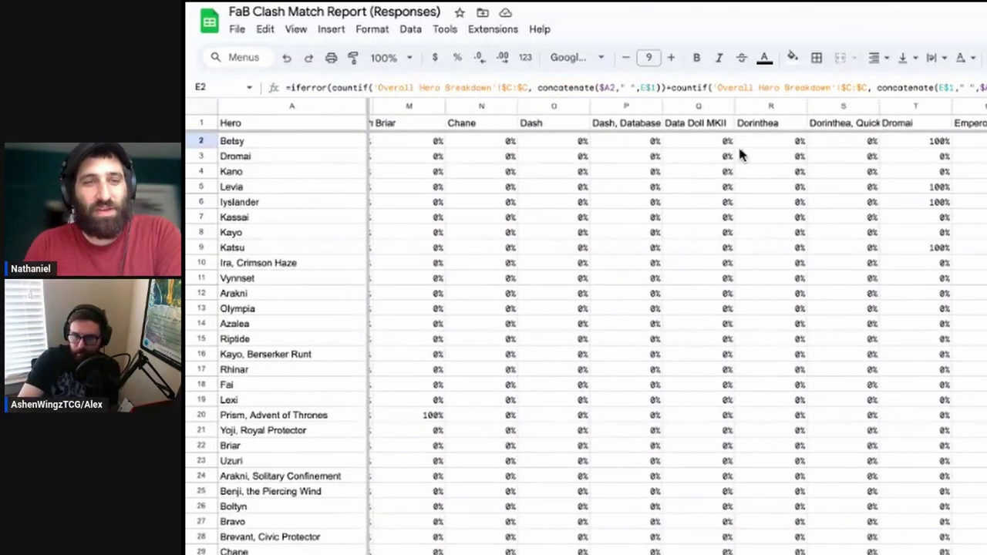
left_click(927, 145)
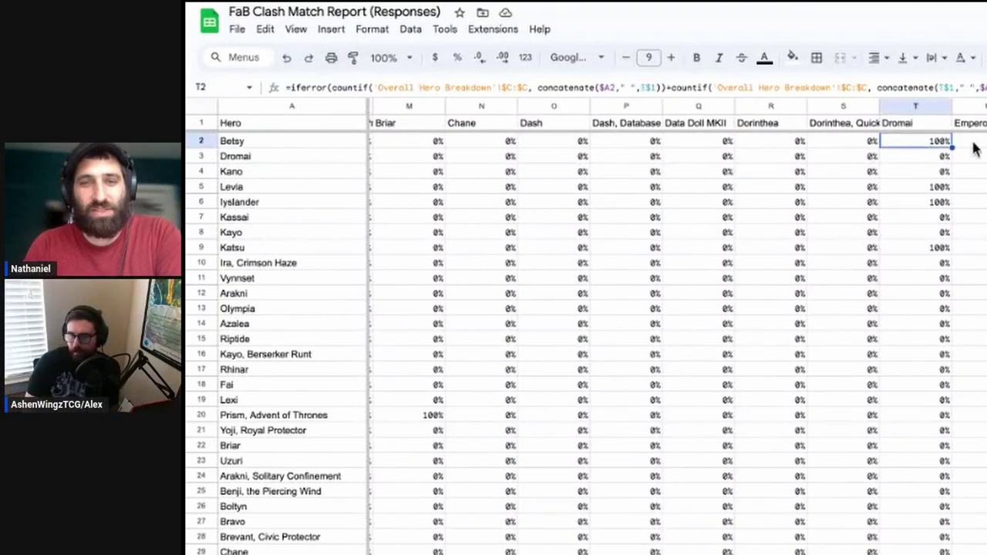
Inspect Betsy's matchup cells against Kano, Kayo and Levia
scroll(984, 151, "right", 3)
scroll(925, 150, "right", 5)
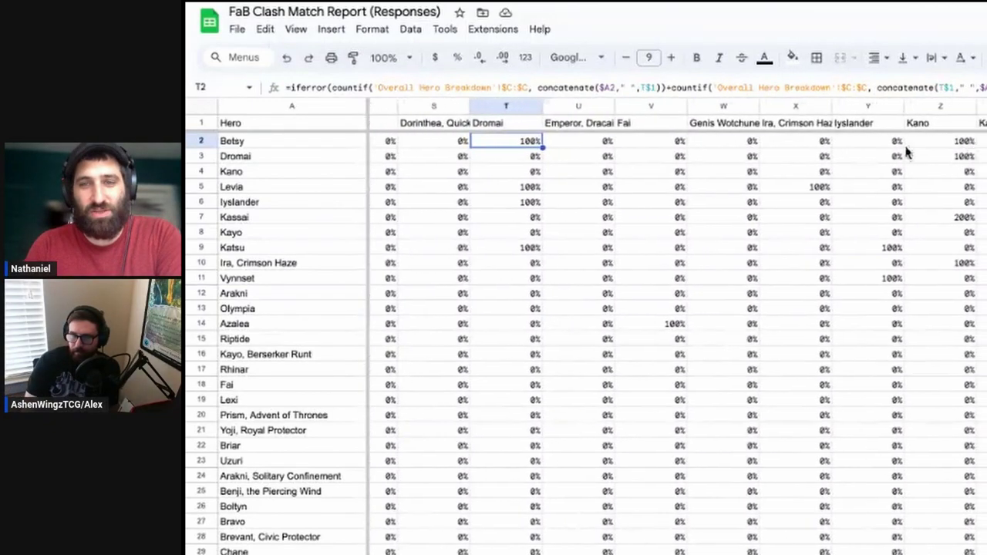
left_click(942, 142)
scroll(942, 149, "right", 5)
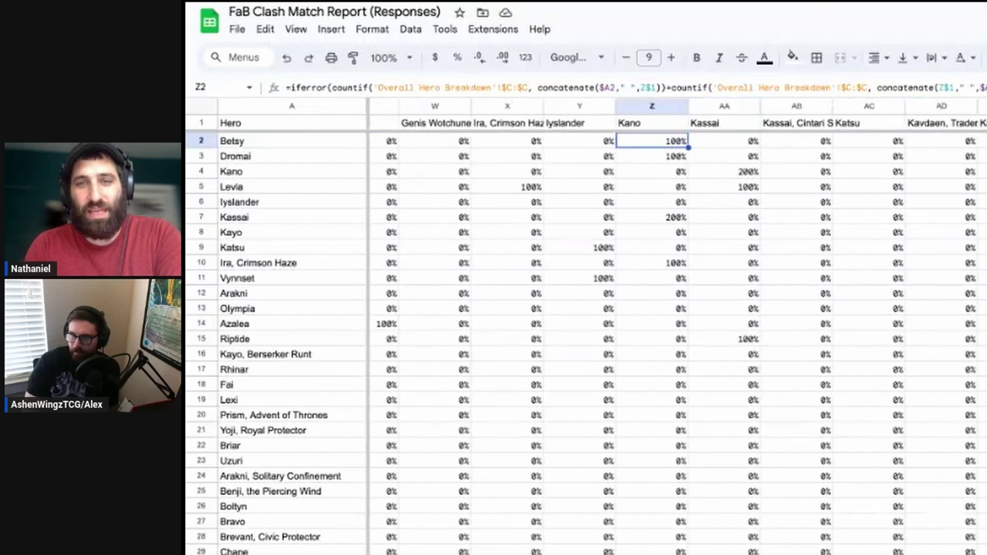
left_click(984, 142)
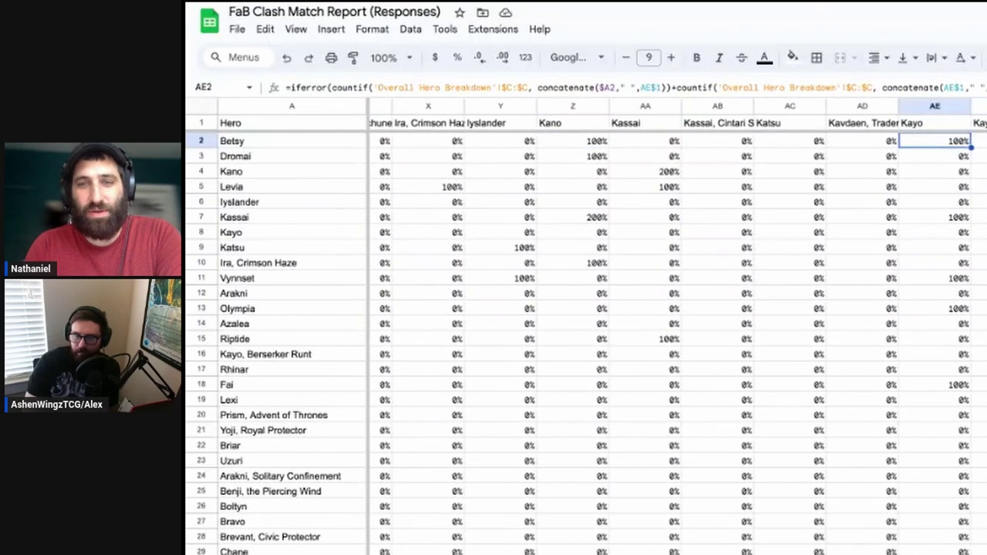
key("Right")
key("Right")
Review the remaining opponent columns through Teklovossen, then return to the hero totals at the start of the sheet
scroll(679, 323, "right", 3)
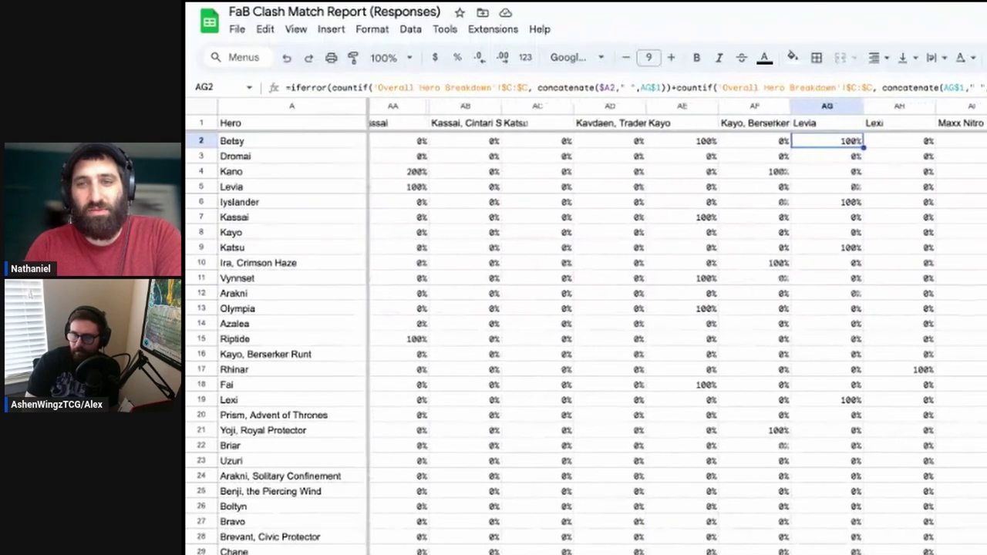
scroll(679, 324, "right", 3)
scroll(679, 324, "right", 4)
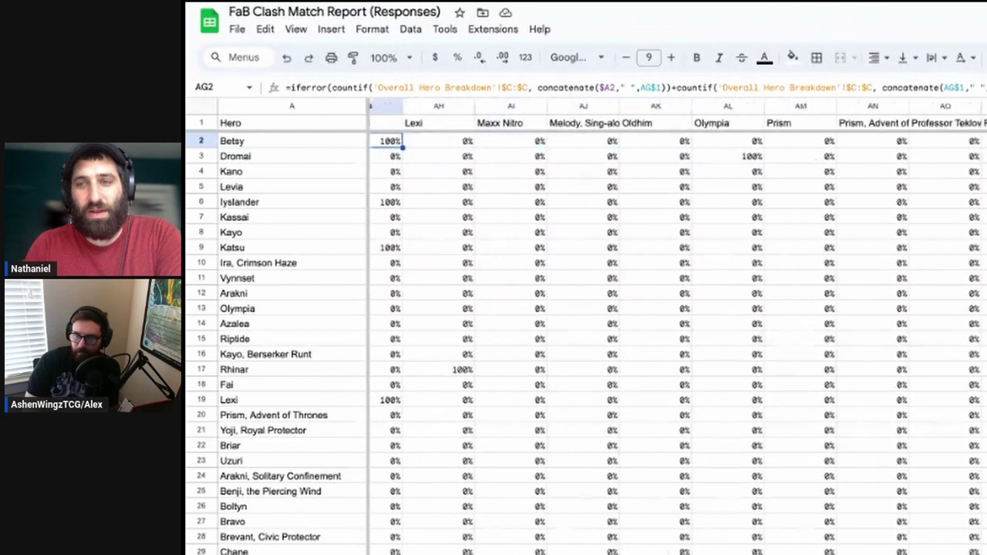
scroll(679, 324, "right", 5)
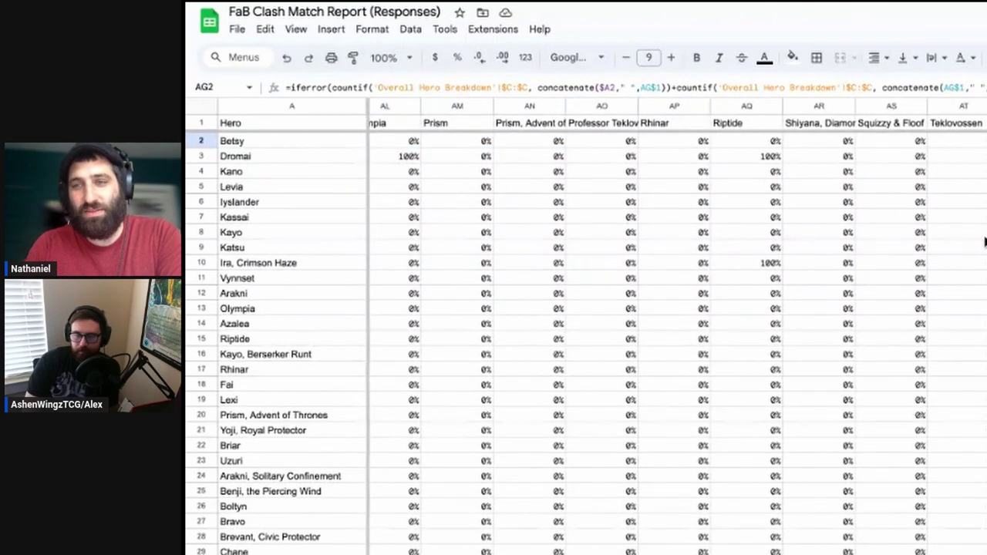
scroll(984, 242, "left", 20)
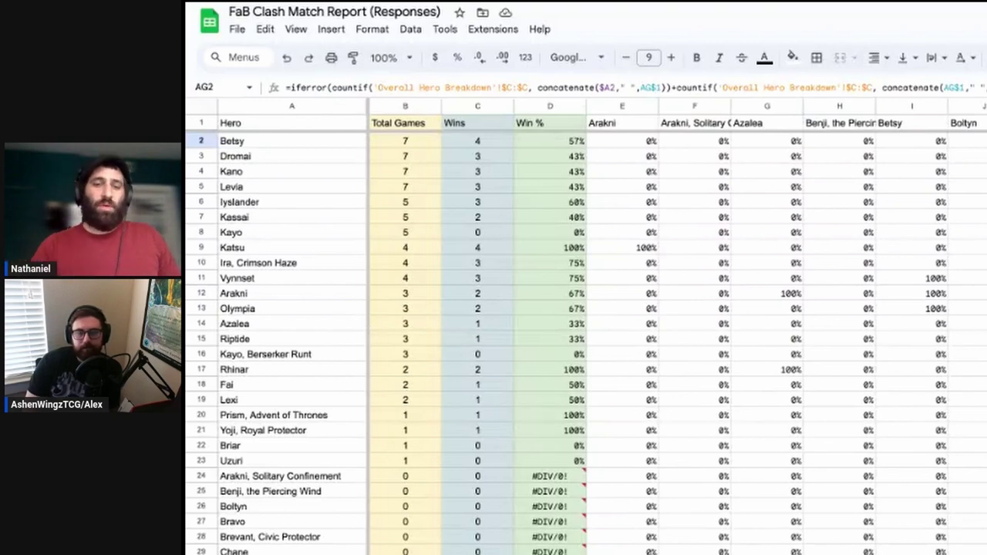
Check the match dates in the sheet listing hero winners and losers, then return to the hero statistics sheet
key("ctrl+shift+Page_Up")
left_click(646, 142)
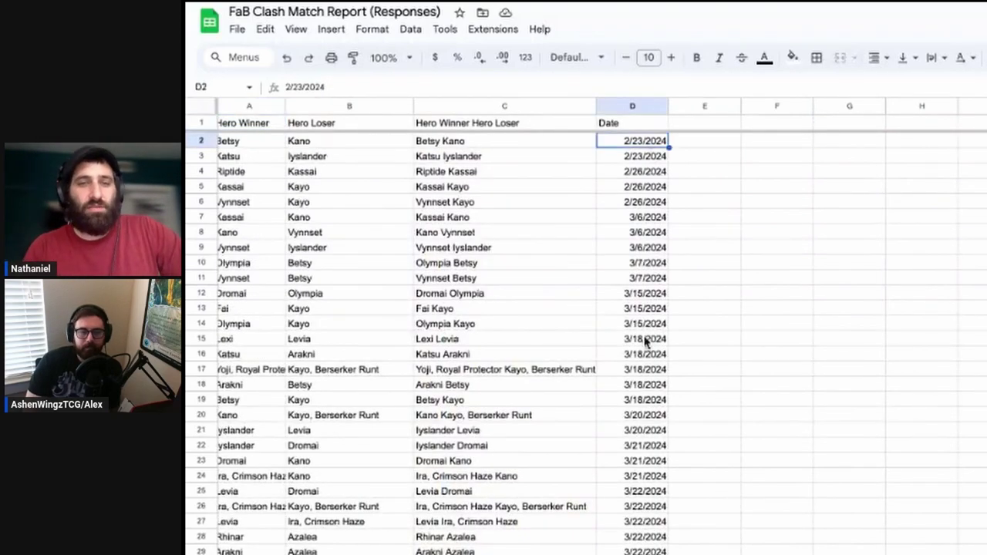
scroll(641, 401, "down", 3)
scroll(641, 401, "up", 3)
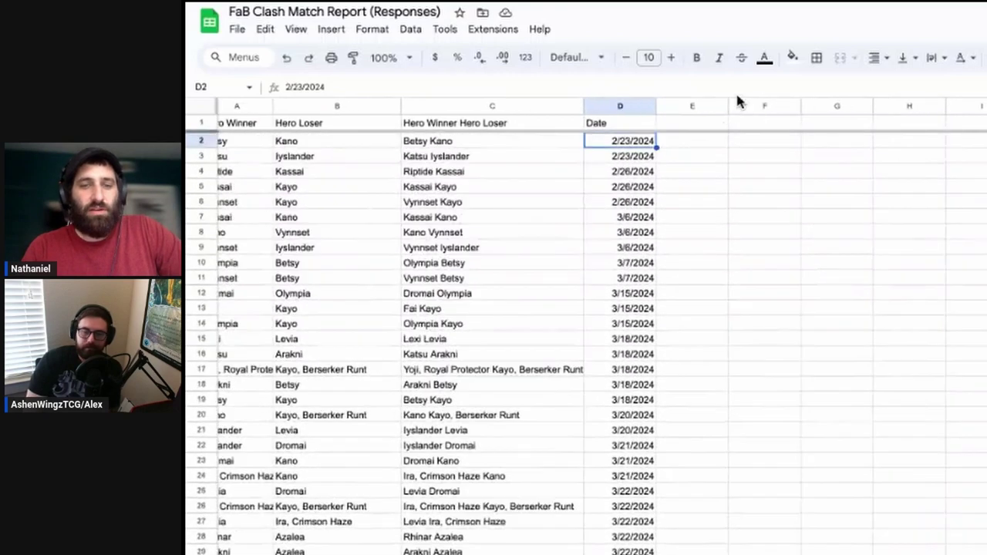
key("ctrl+shift+Page_Down")
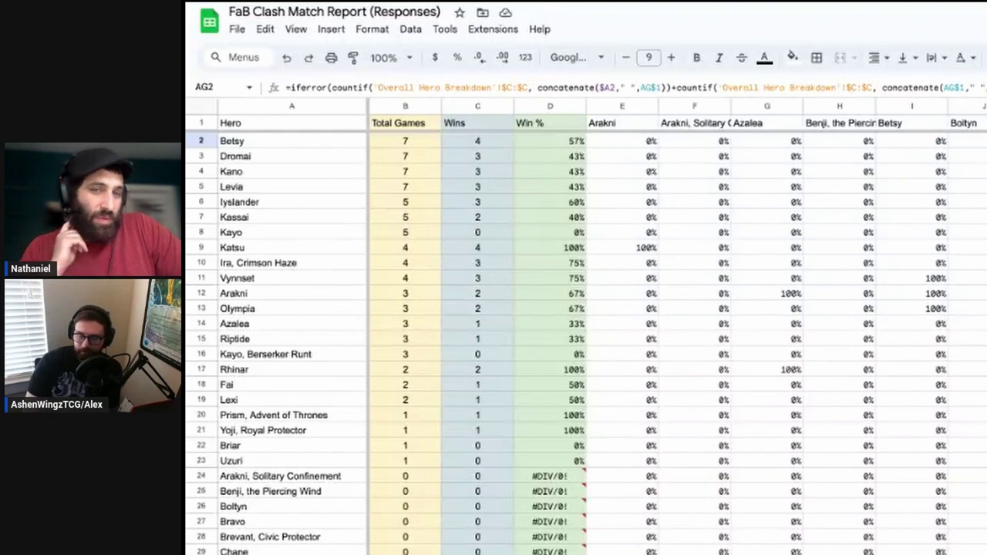
Enlarge the page display so the Hero, Total Games, Wins and Win % columns are easier to read
left_click(404, 148)
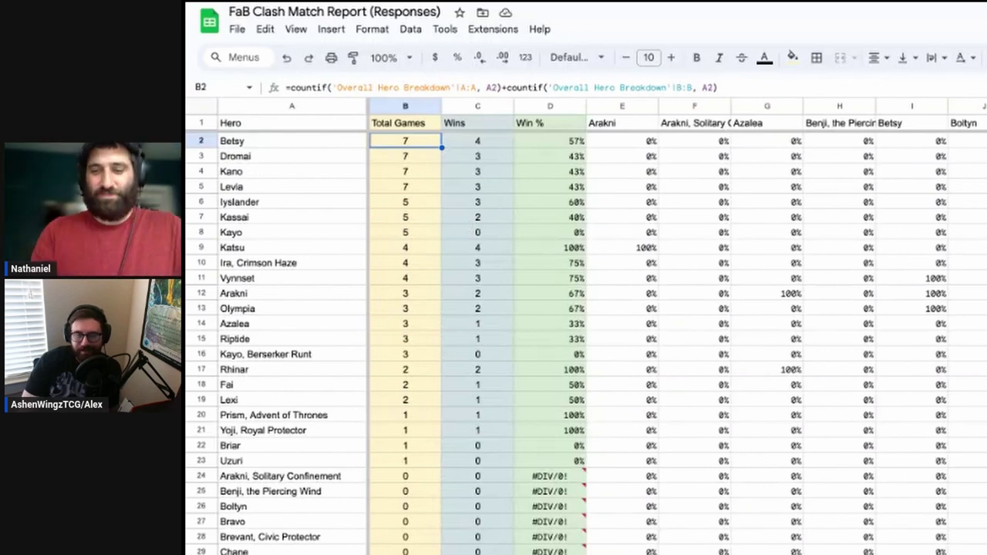
key("ctrl+plus")
key("ctrl+plus")
key("ctrl+plus")
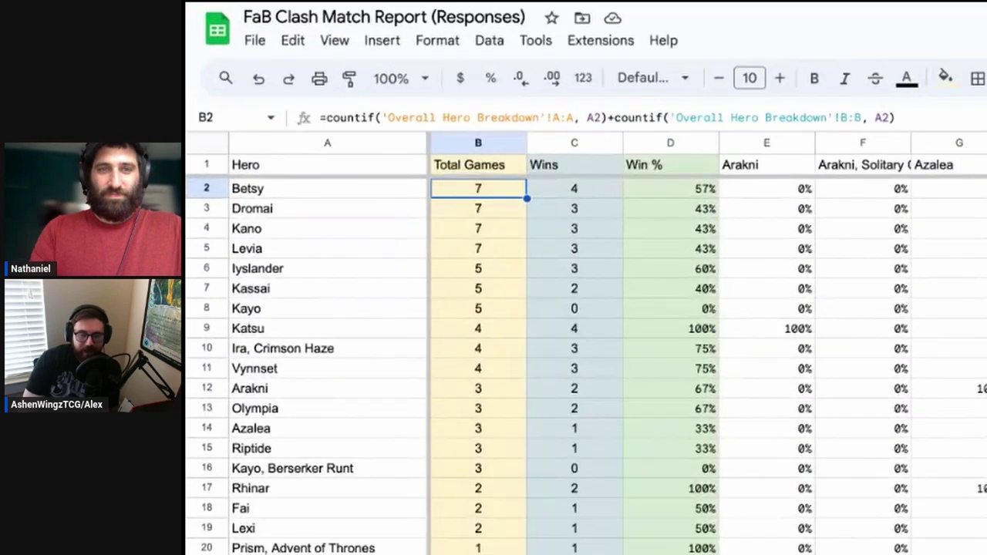
key("ctrl+plus")
key("ctrl+plus")
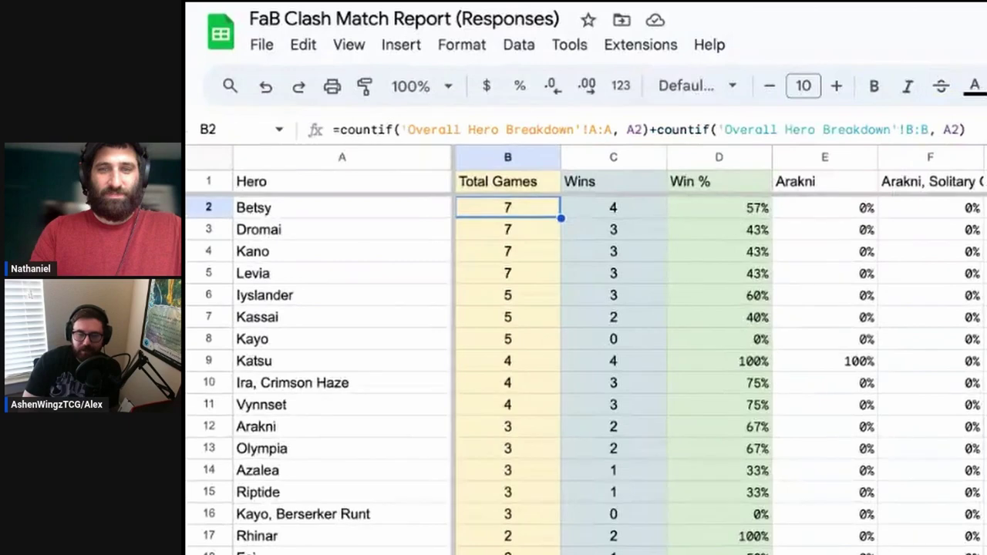
scroll(573, 309, "down", 2)
scroll(872, 365, "up", 2)
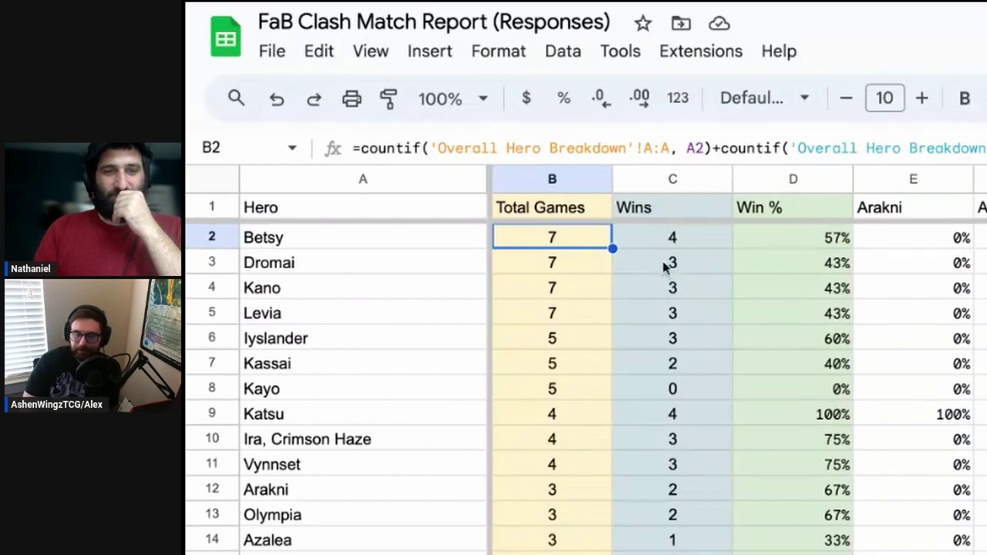
left_click(661, 264)
key("Left")
key("Up")
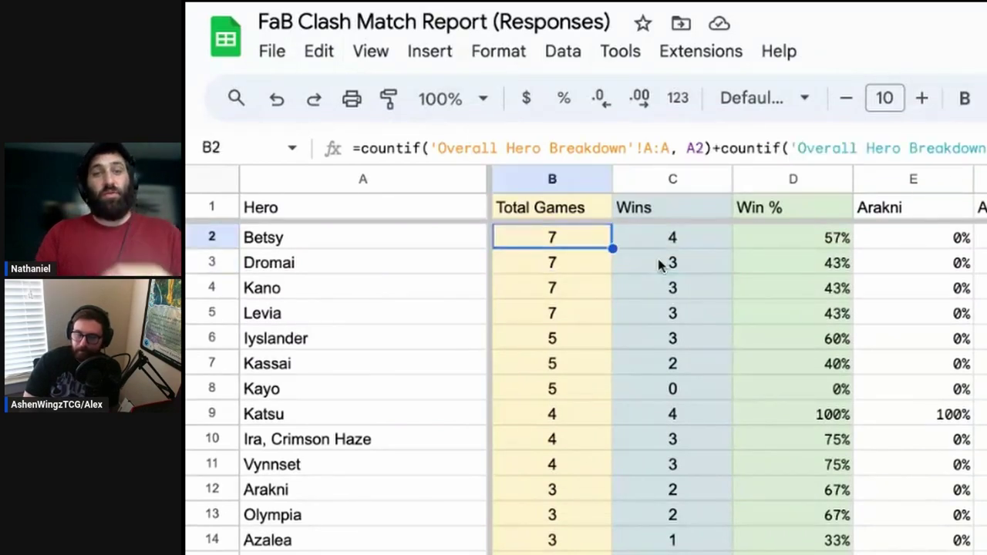
key("Up")
key("Down")
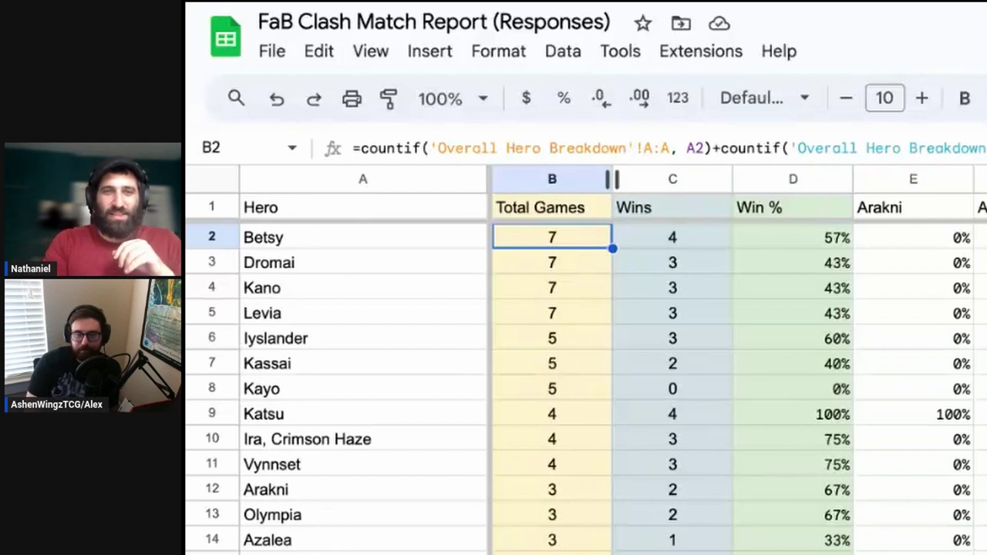
left_click_drag(612, 179, 607, 179)
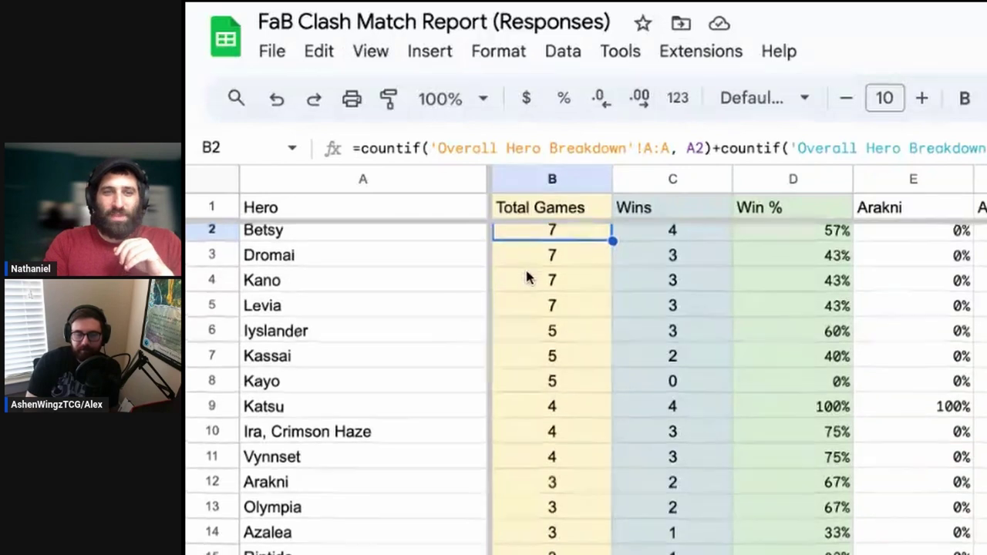
key("ctrl+z")
Review the Total Games and Wins entries for Dromai and the Total Games entry for Kano
left_click(534, 274)
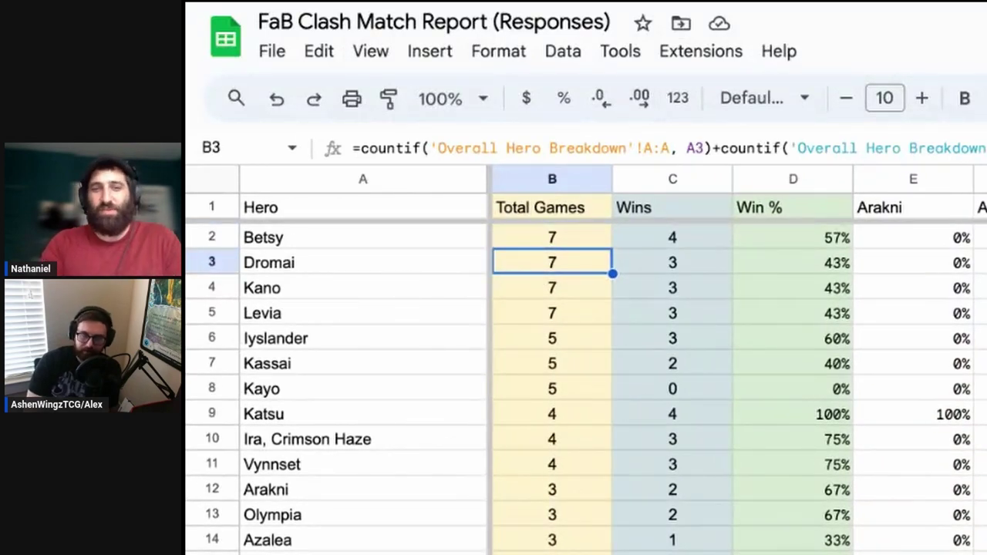
key("Down")
key("Up")
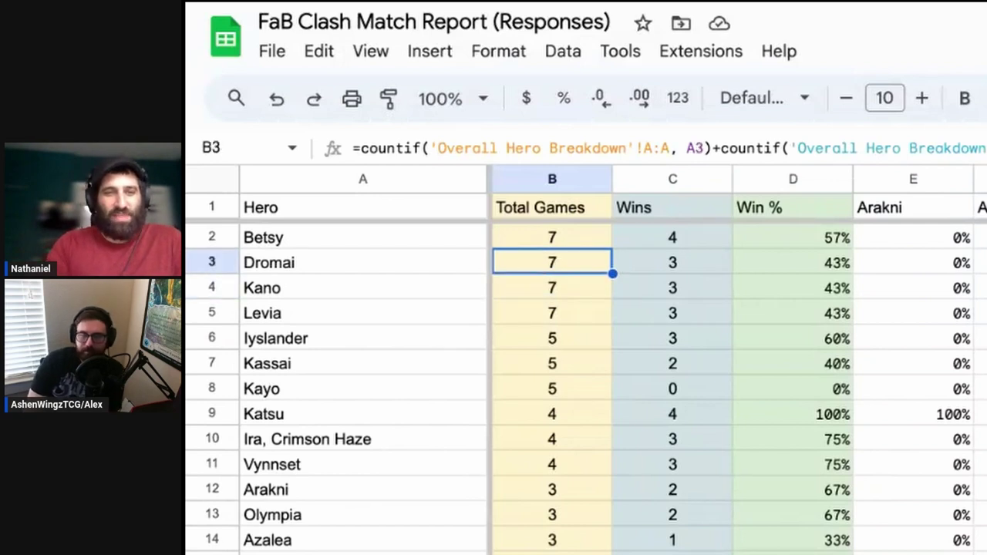
key("Down")
key("Up")
key("Right")
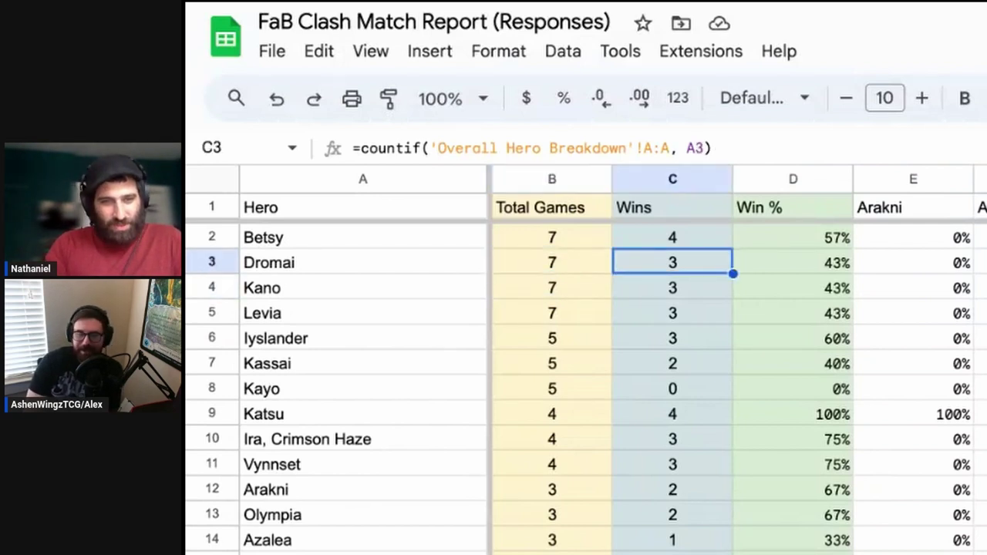
key("Left")
key("Down")
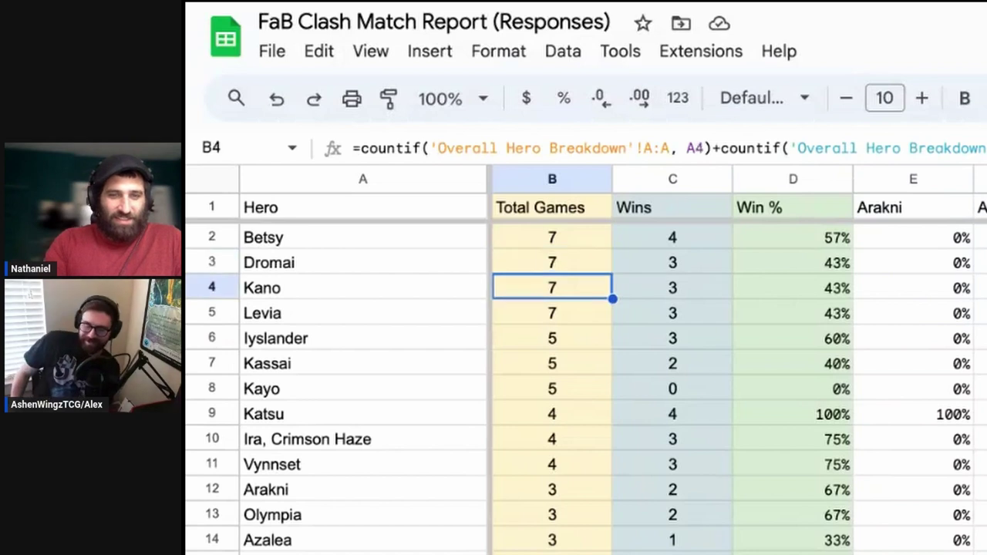
Recheck Kano's Total Games entry against the Total Games and Wins entries for Dromai
key("Up")
key("Down")
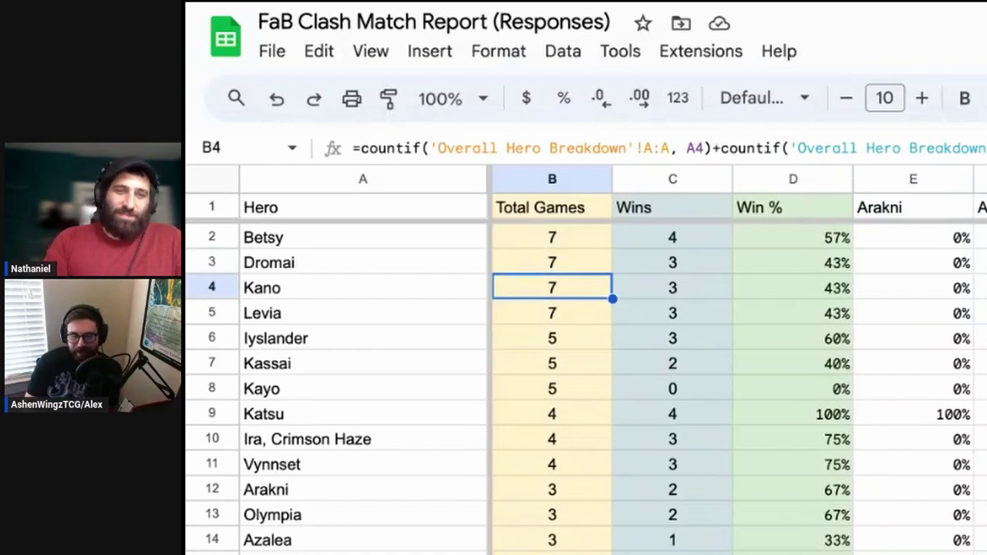
key("Up")
key("Right")
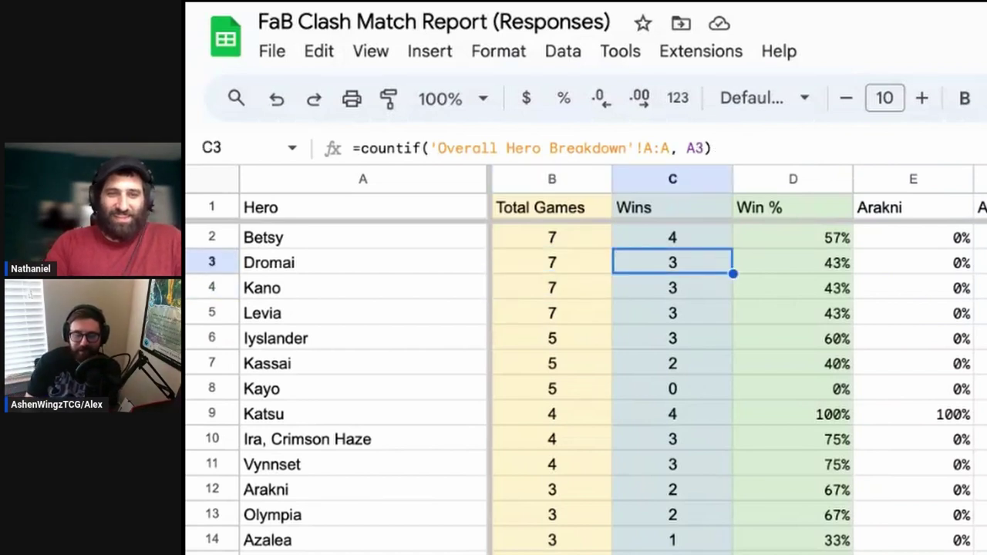
key("Left")
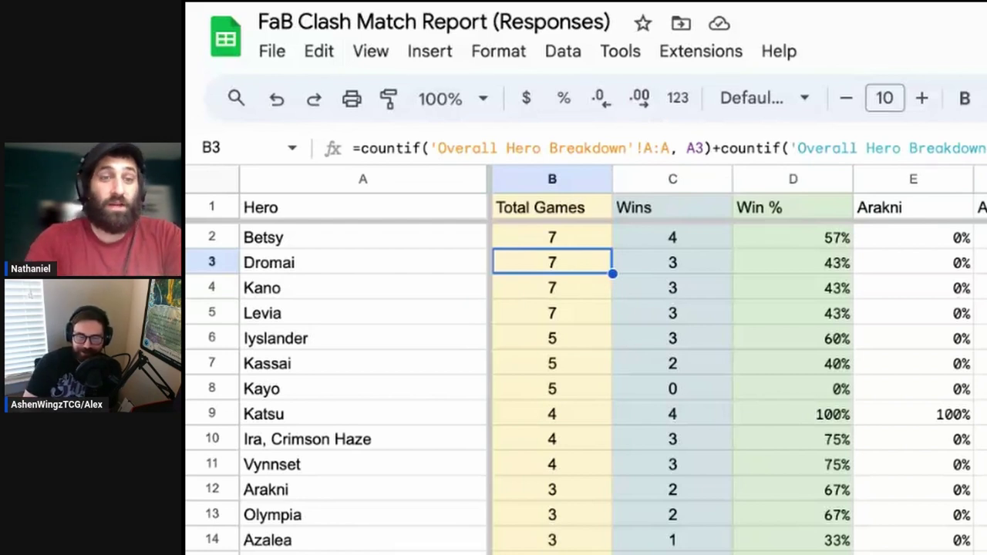
Examine the Total Games, Wins and Win % entries in Bravo's row further down the hero list
scroll(586, 386, "down", 3)
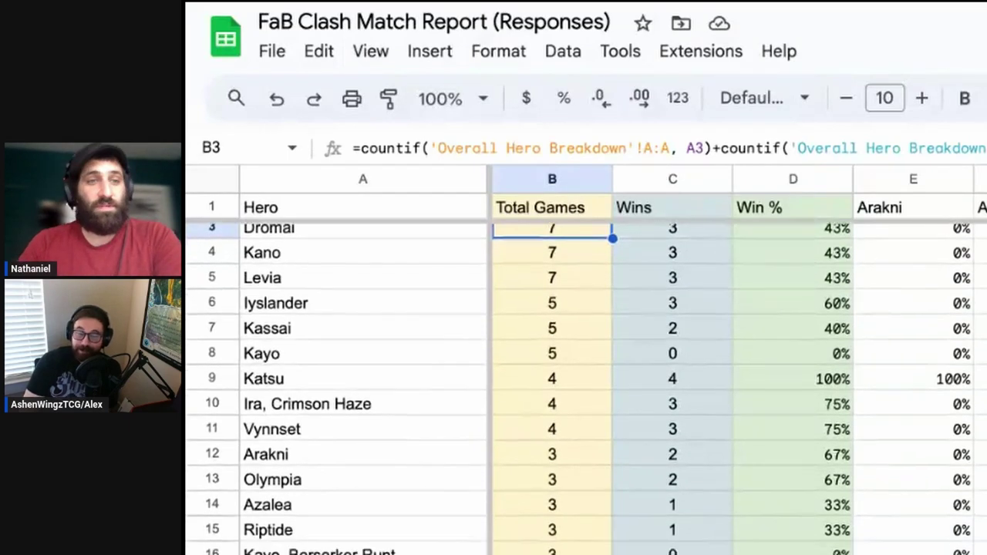
scroll(452, 540, "down", 8)
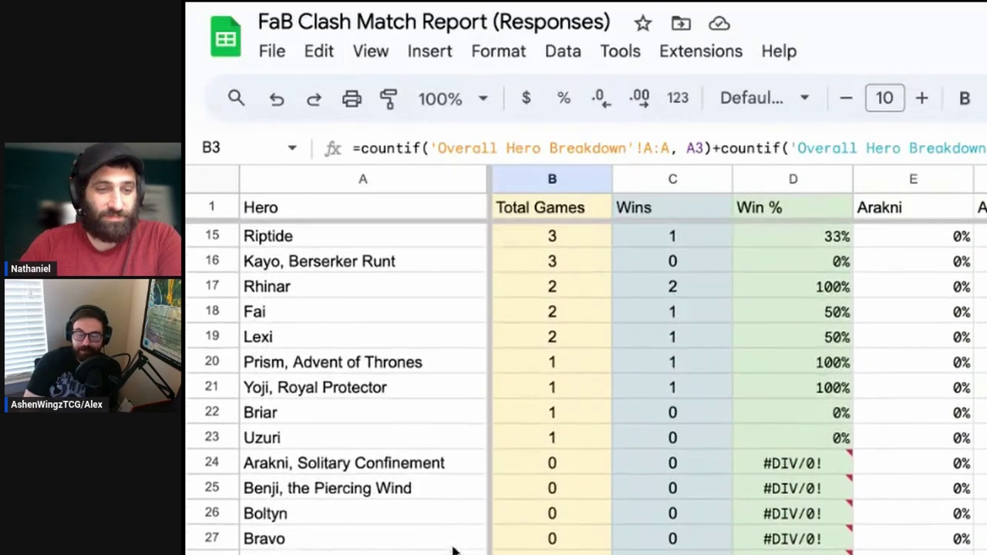
left_click(314, 412)
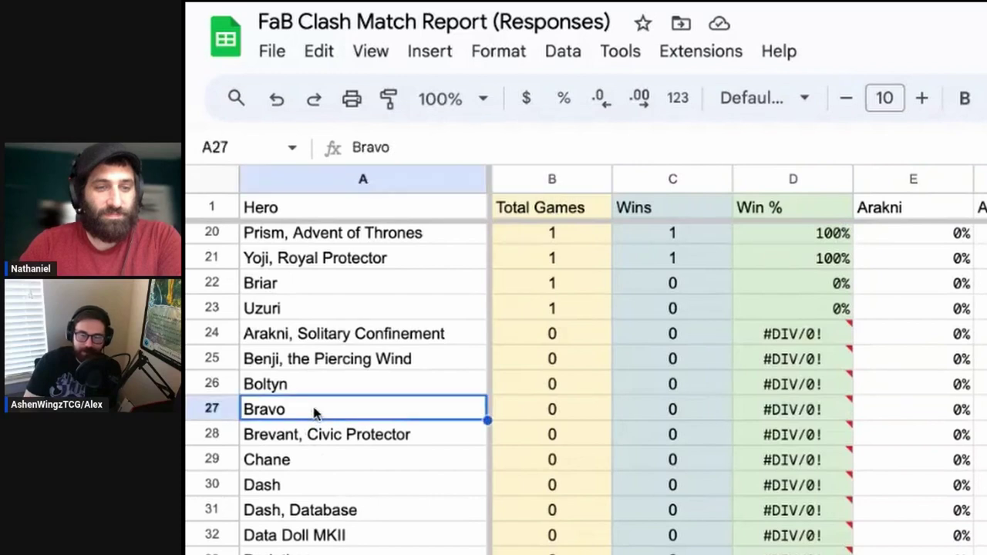
key("Right")
key("Right")
key("Right")
key("Right")
key("Left")
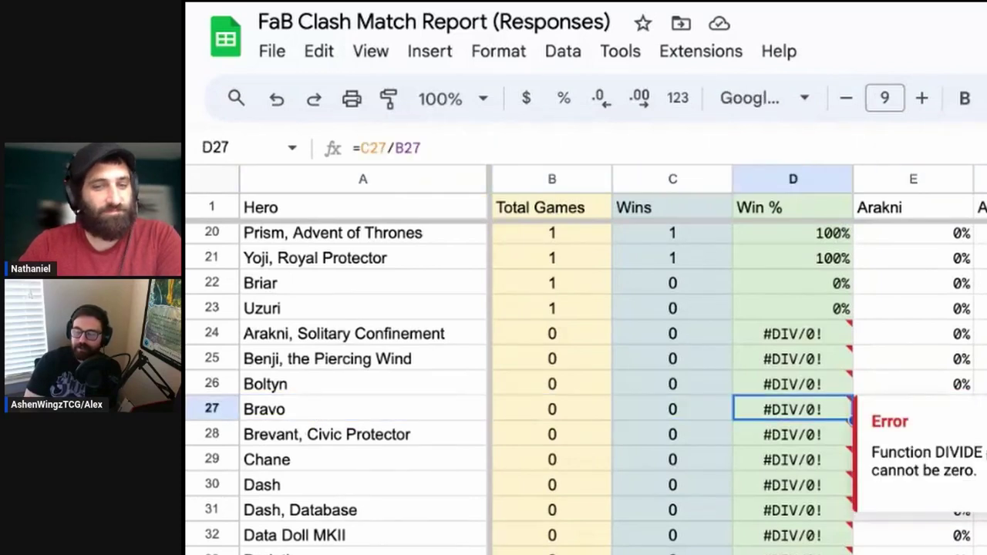
key("Left")
key("Left")
key("Right")
key("Right")
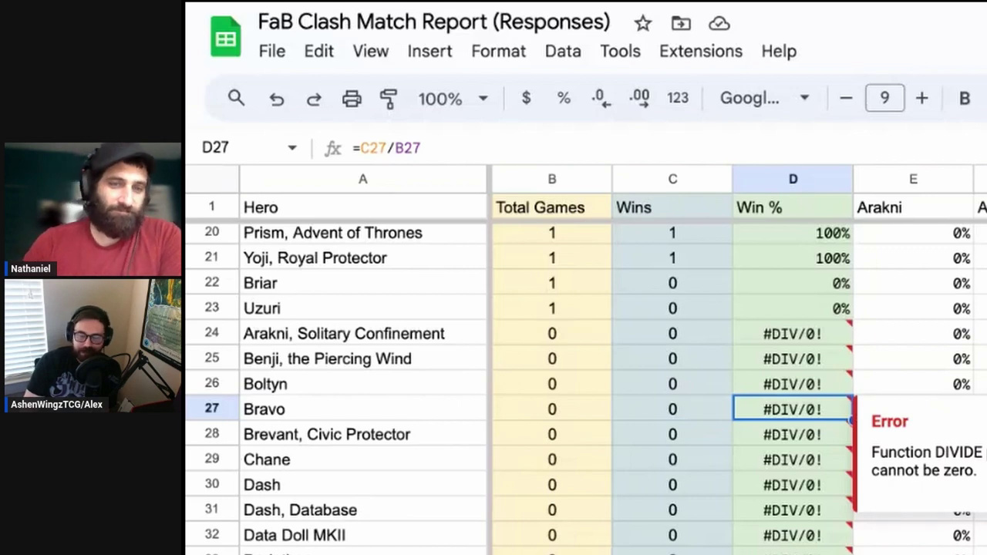
key("Left")
key("Left")
key("Left")
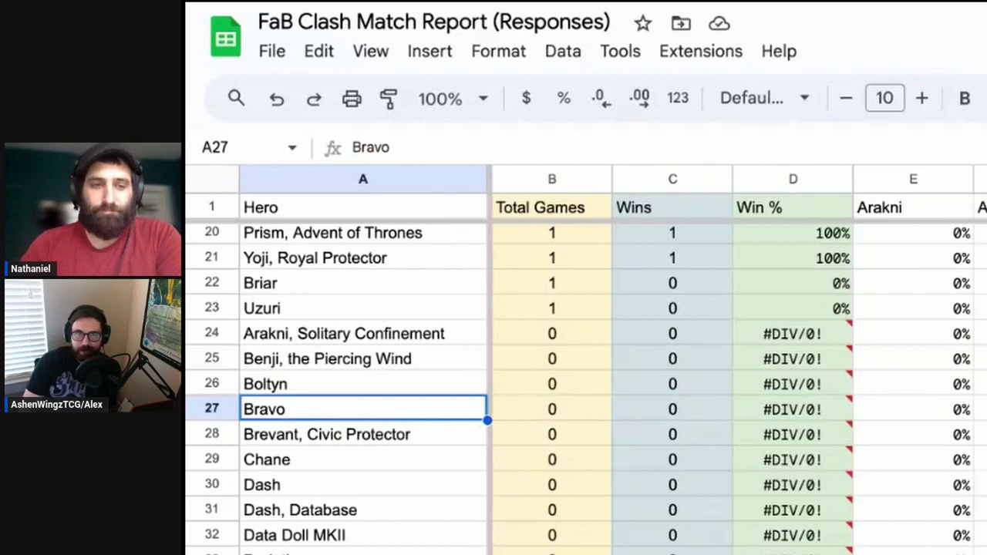
key("Down")
key("Up")
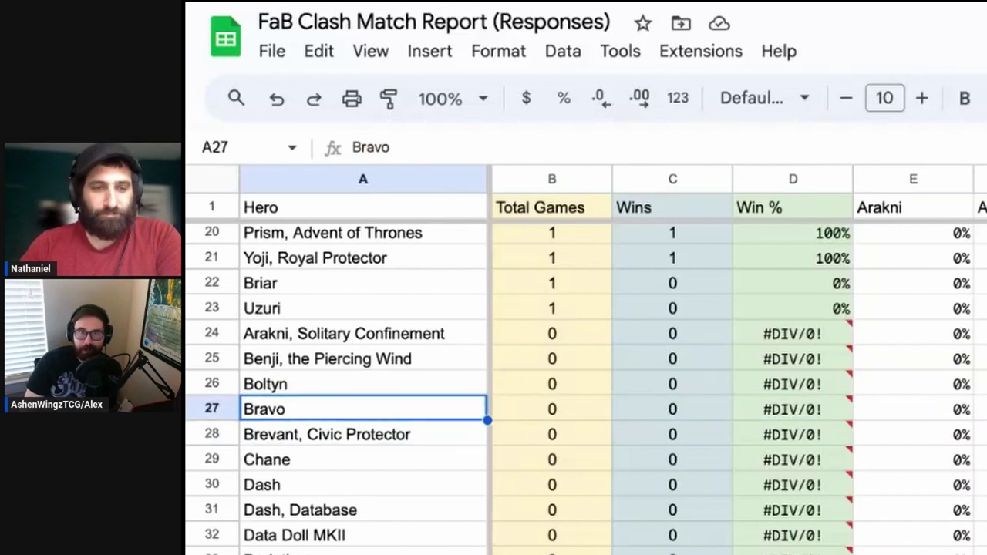
Return to the start of the hero list and examine Iyslander's Total Games and Wins entries
scroll(403, 526, "down", 2)
scroll(404, 526, "up", 2)
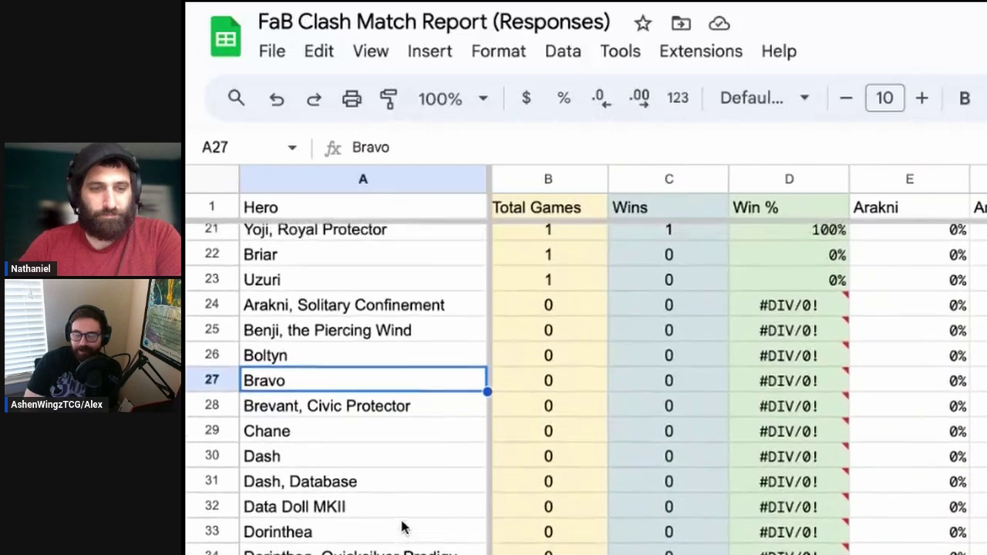
scroll(403, 527, "up", 6)
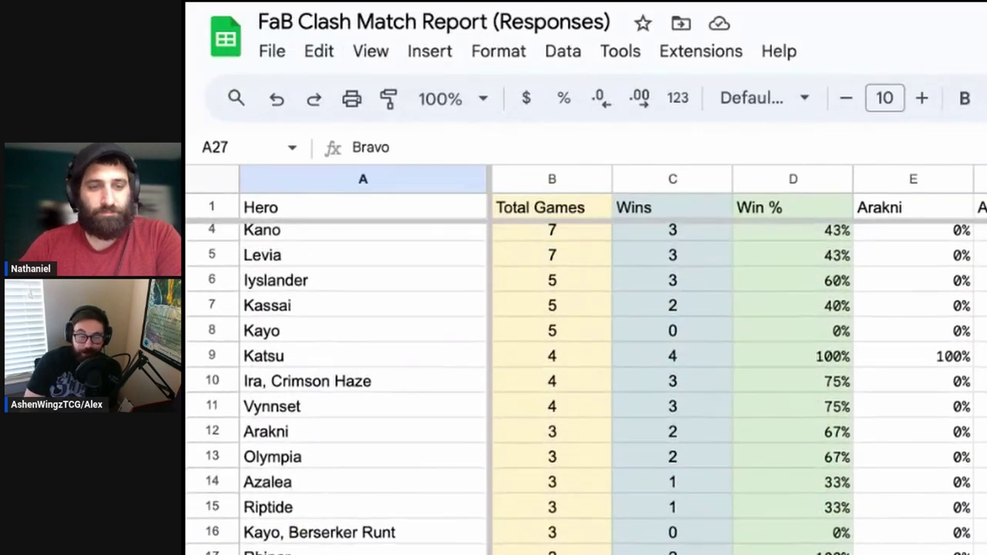
scroll(403, 385, "up", 1)
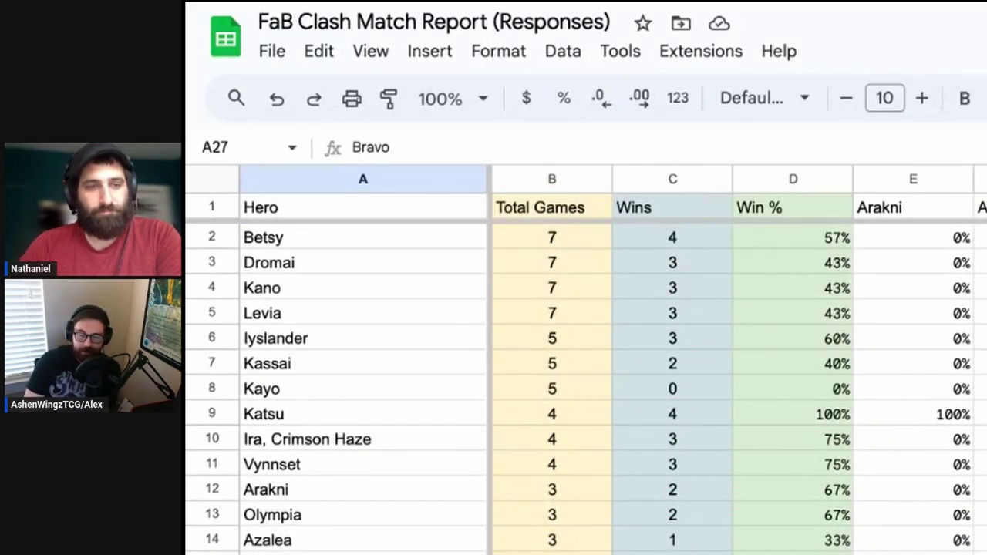
left_click(441, 341)
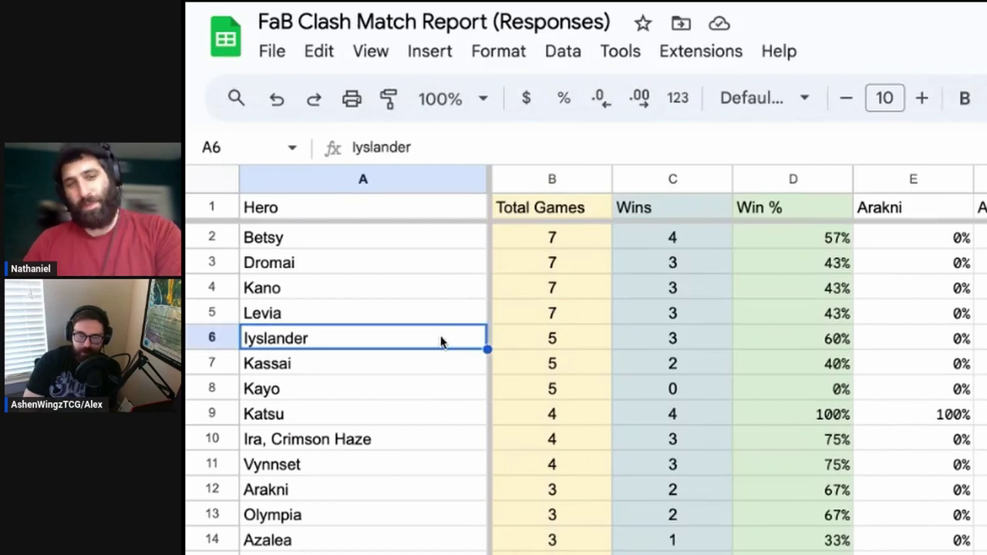
key("Right")
key("Left")
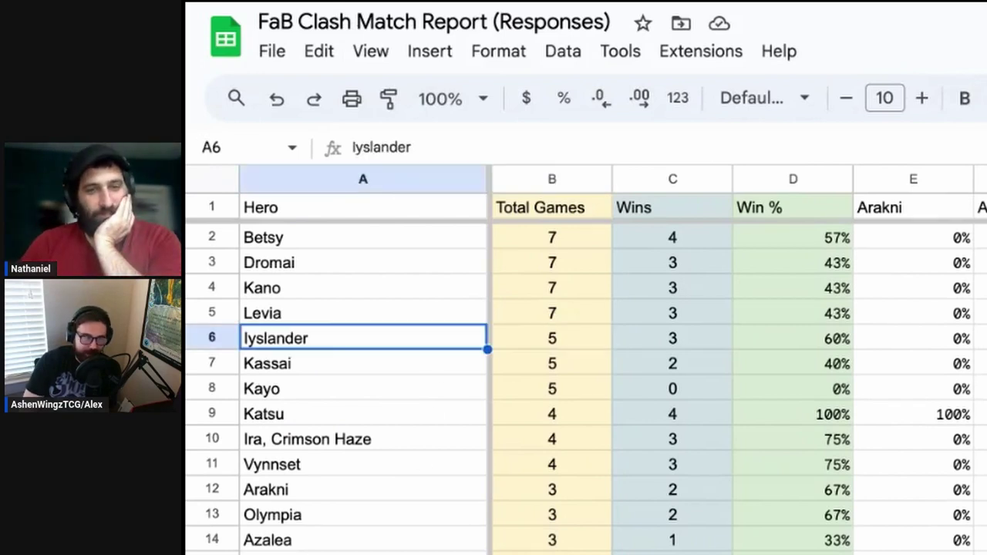
key("Right")
key("Left")
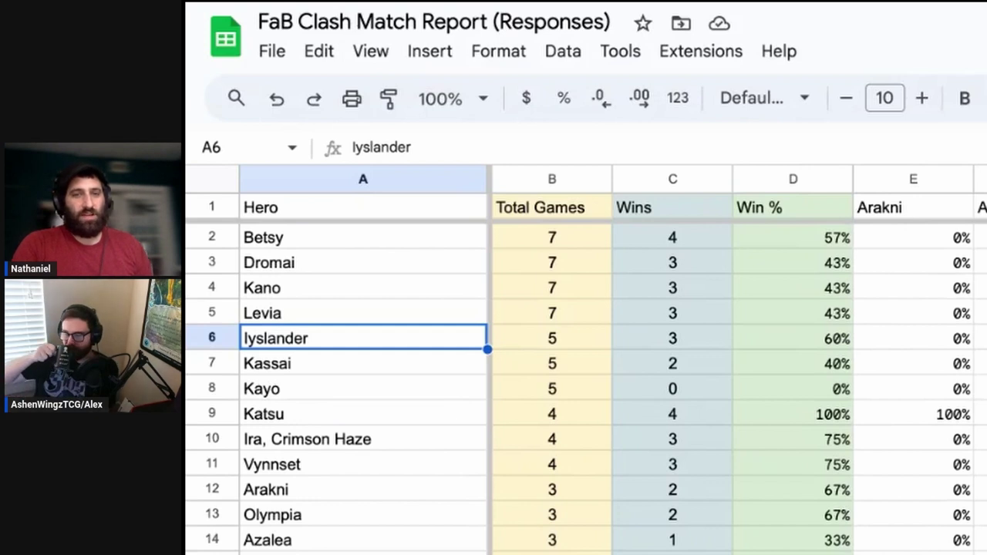
left_click(673, 338)
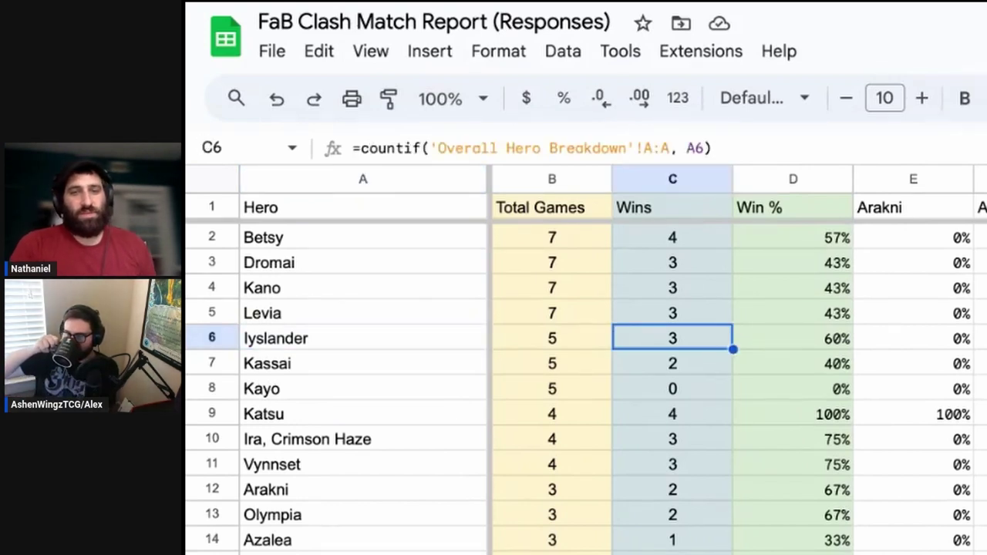
left_click(552, 337)
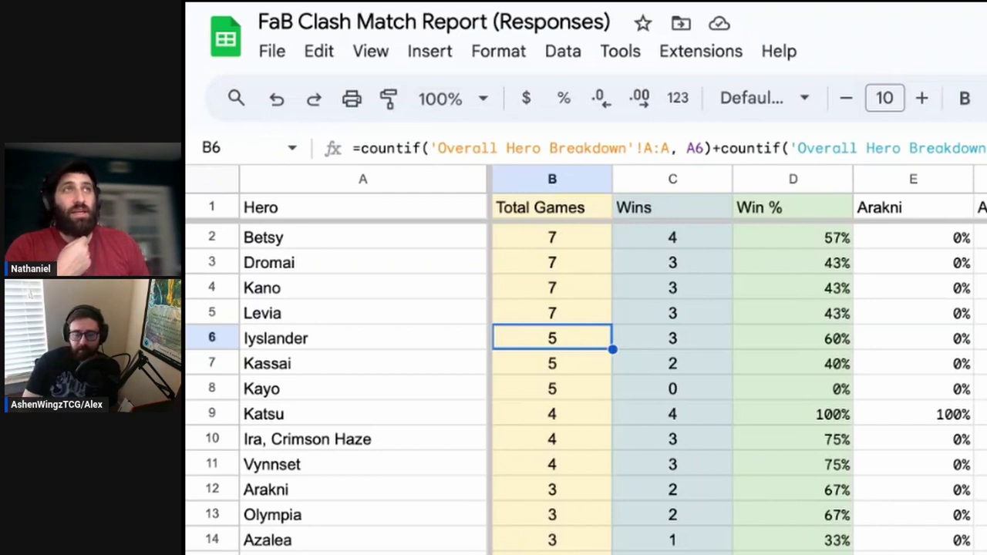
left_click(362, 338)
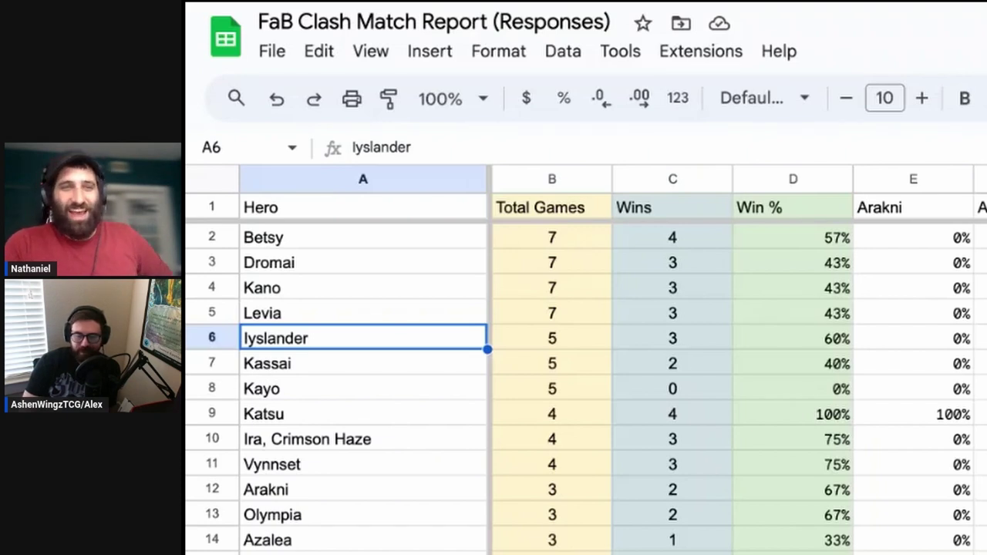
Inspect the Win % cells of the heroes without games, from Arakni, Solitary Confinement down to Dash
scroll(311, 323, "down", 1)
scroll(313, 324, "up", 1)
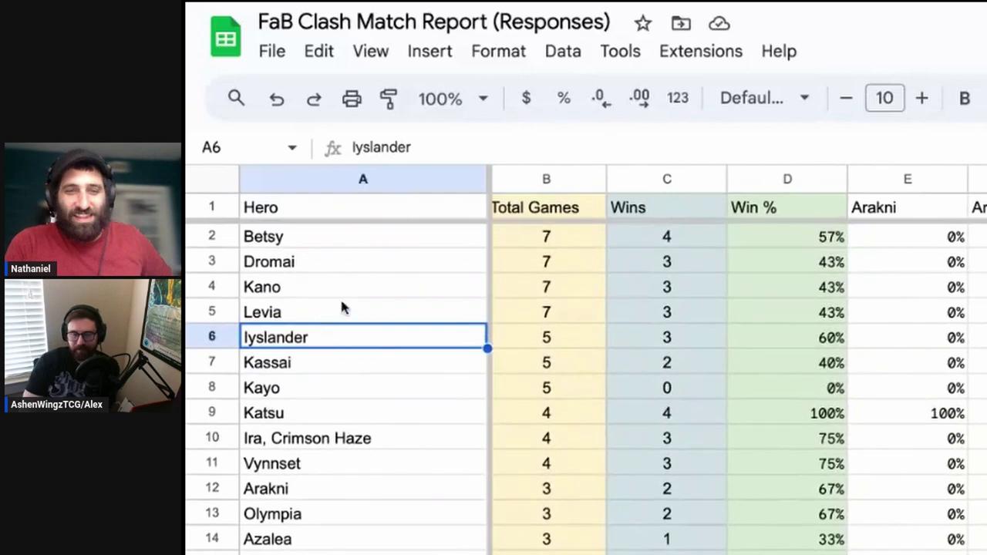
scroll(342, 353, "down", 4)
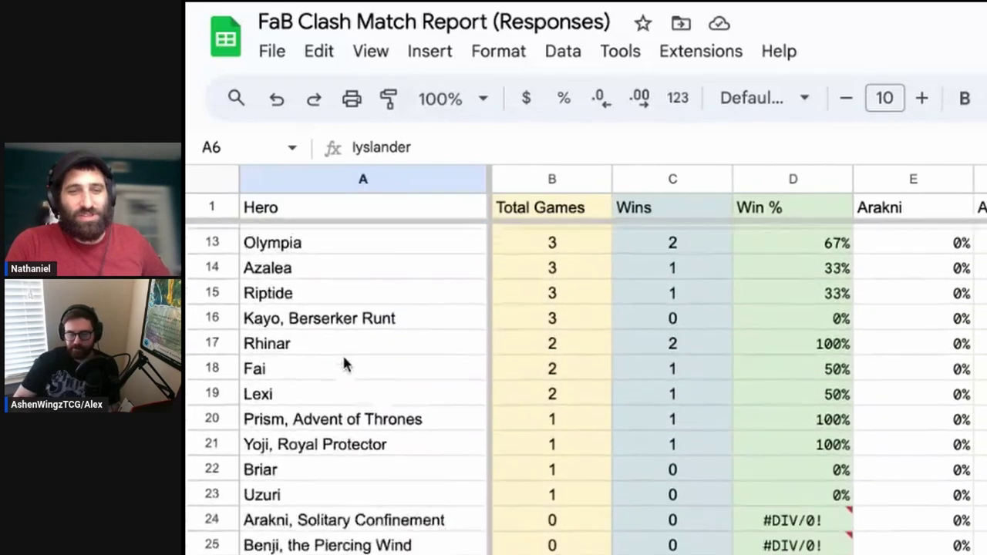
scroll(344, 359, "down", 5)
scroll(344, 359, "up", 2)
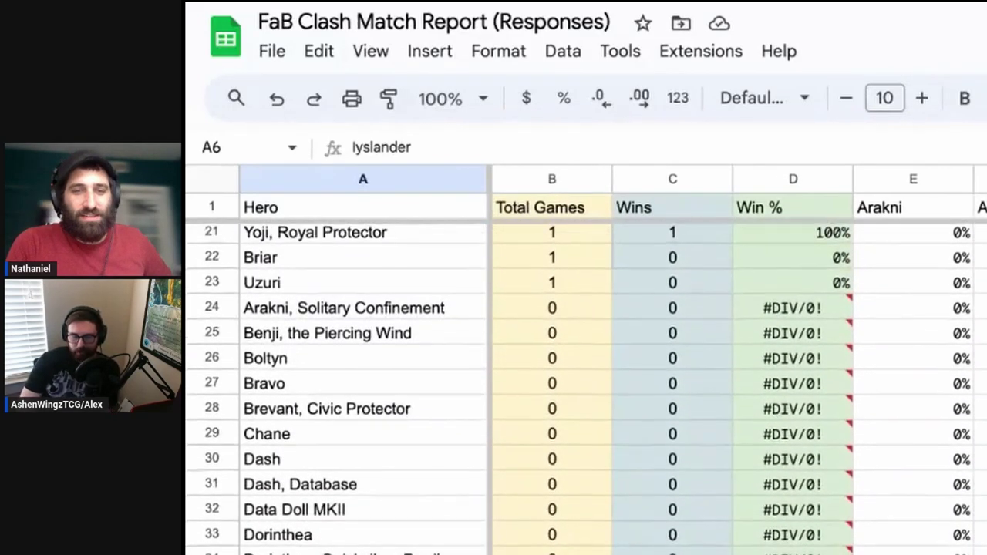
left_click(816, 316)
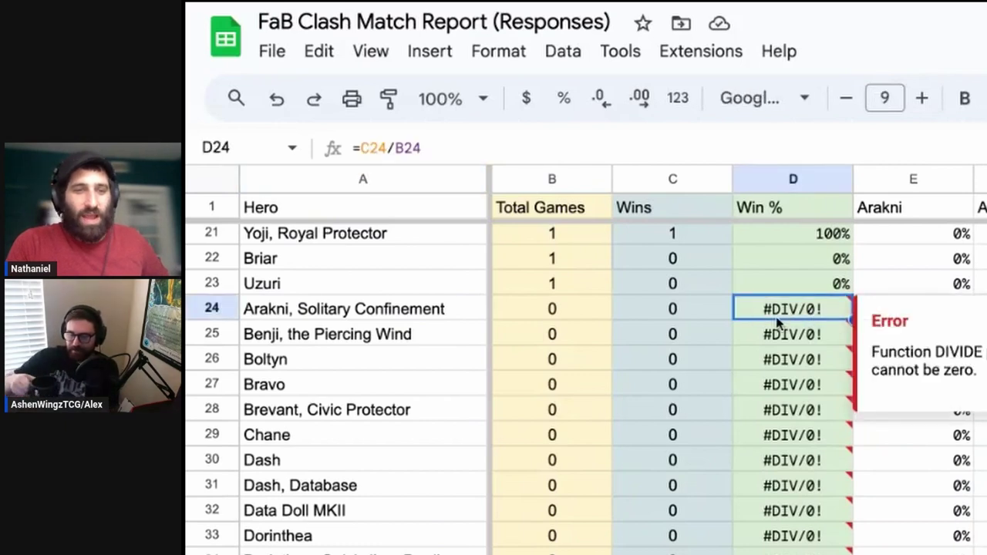
left_click(811, 331)
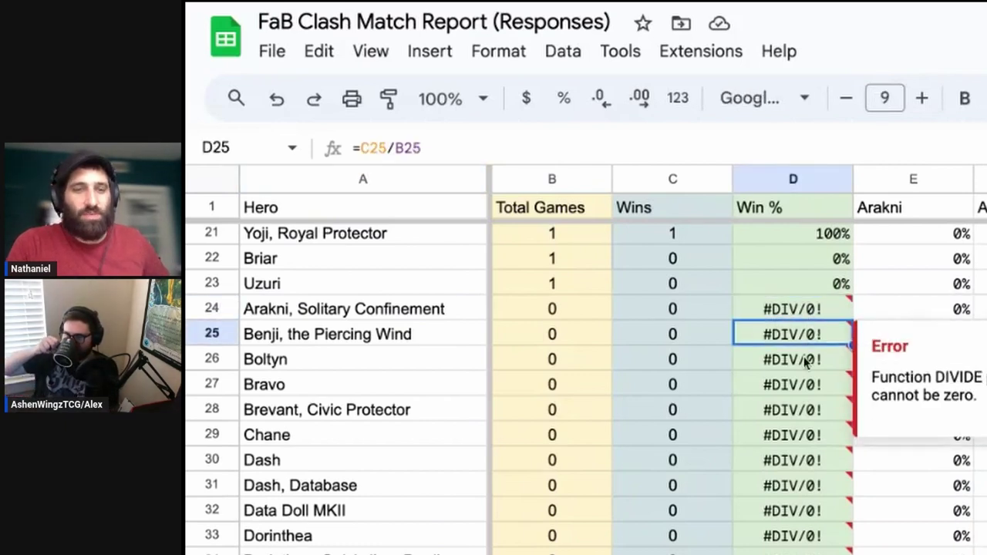
left_click(805, 359)
left_click(793, 385)
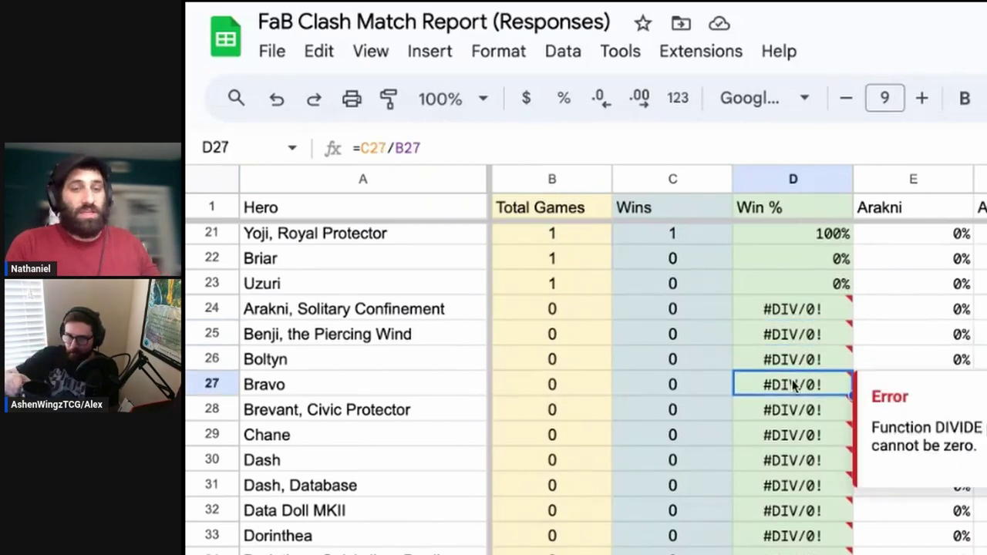
left_click(794, 435)
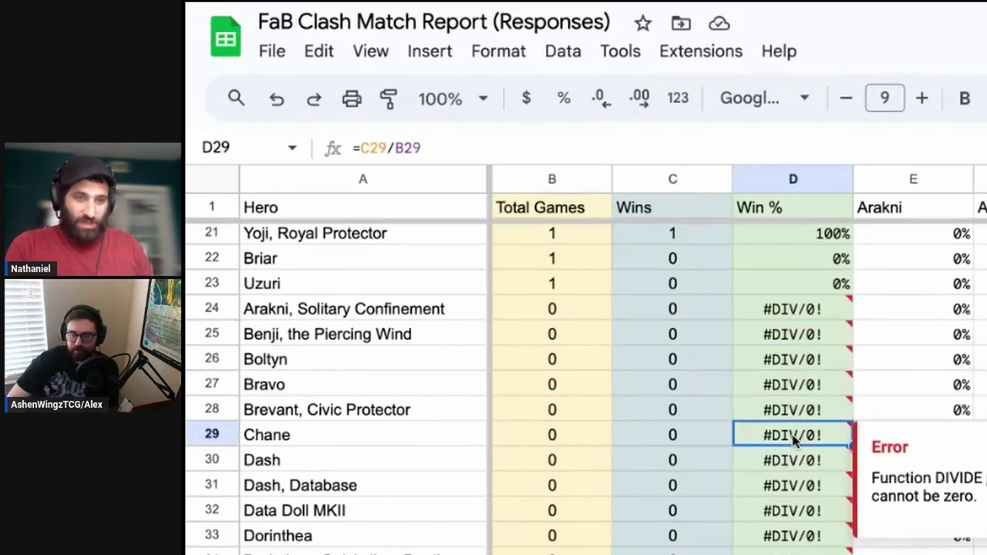
scroll(794, 439, "down", 1)
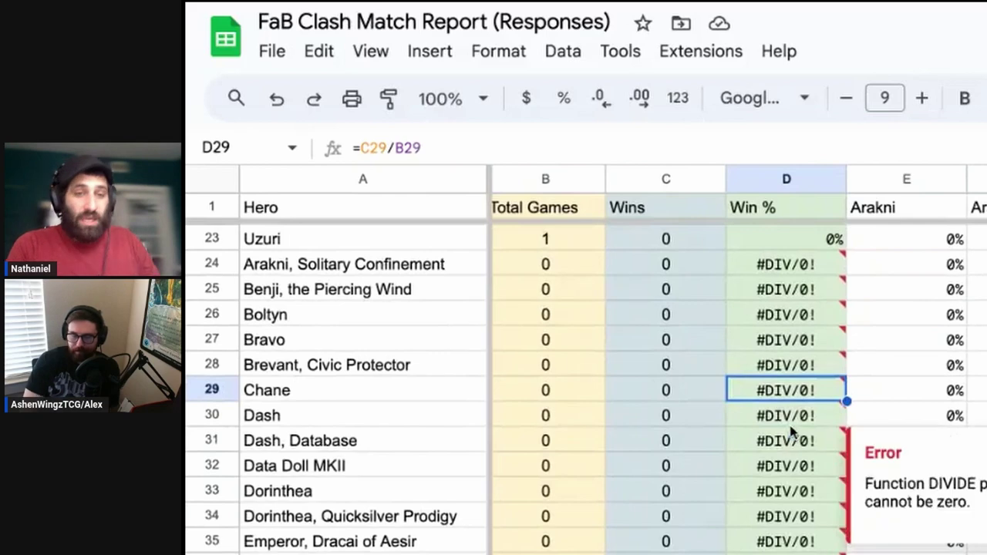
key("Down")
scroll(792, 429, "down", 2)
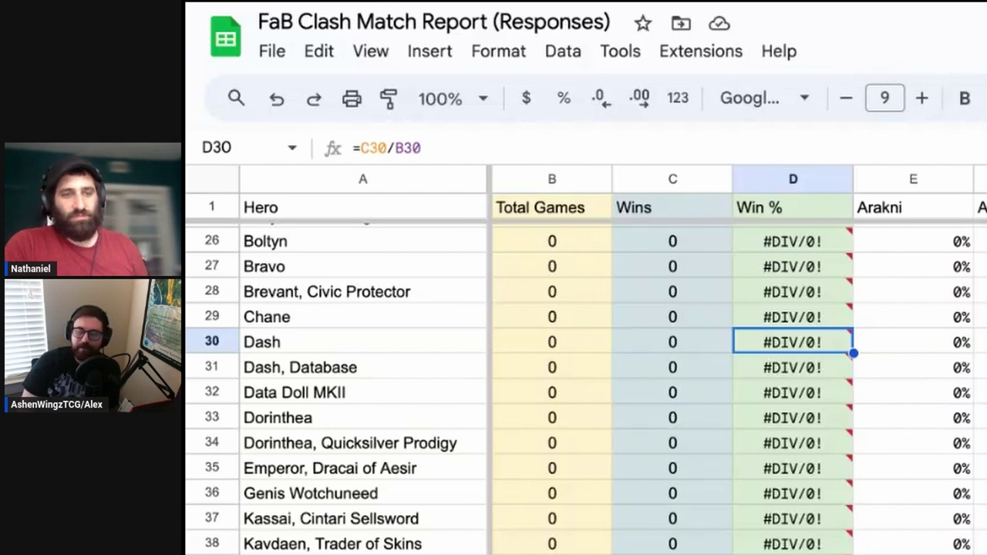
Review the remaining heroes without recorded games, from Dash, Database down to Victor Goldmane
mouse_move(833, 401)
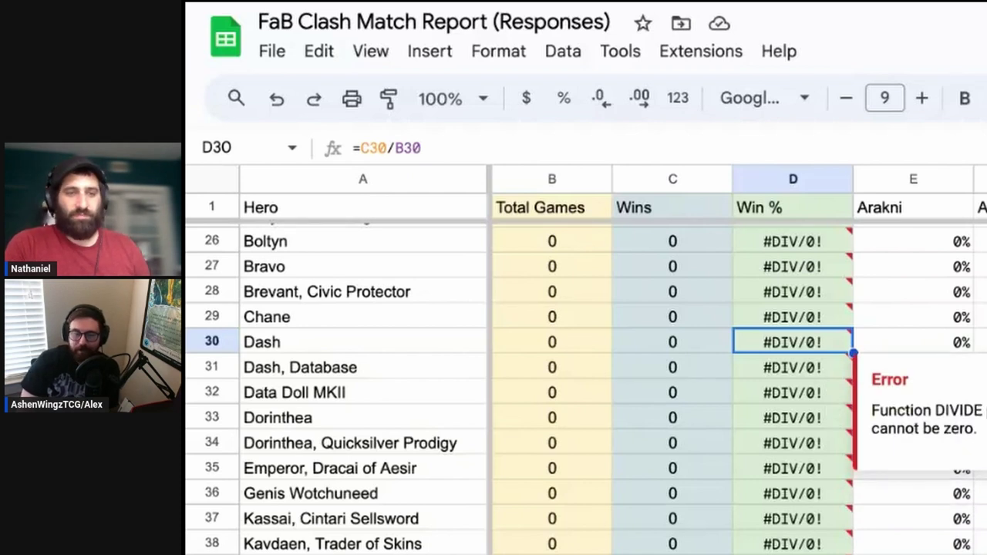
scroll(815, 312, "down", 2)
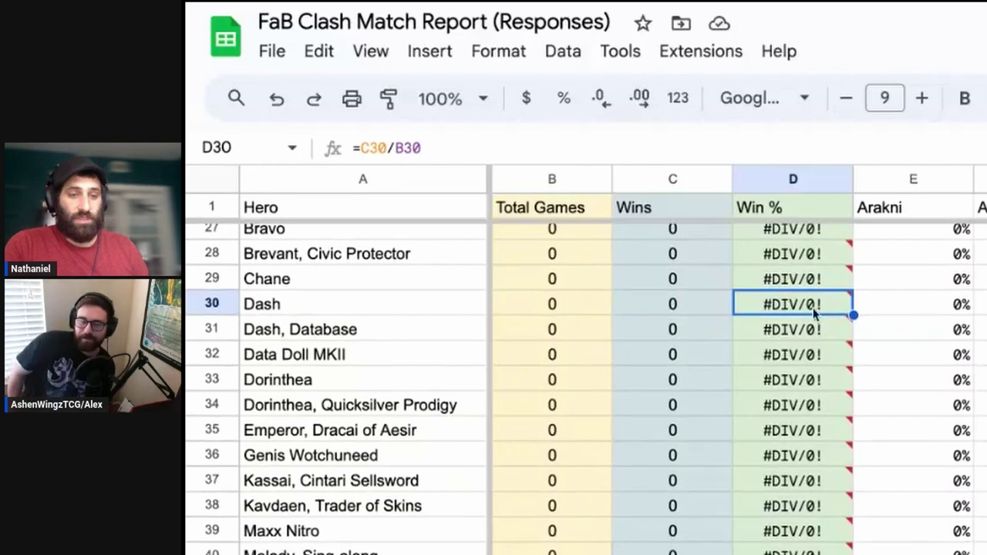
mouse_move(797, 334)
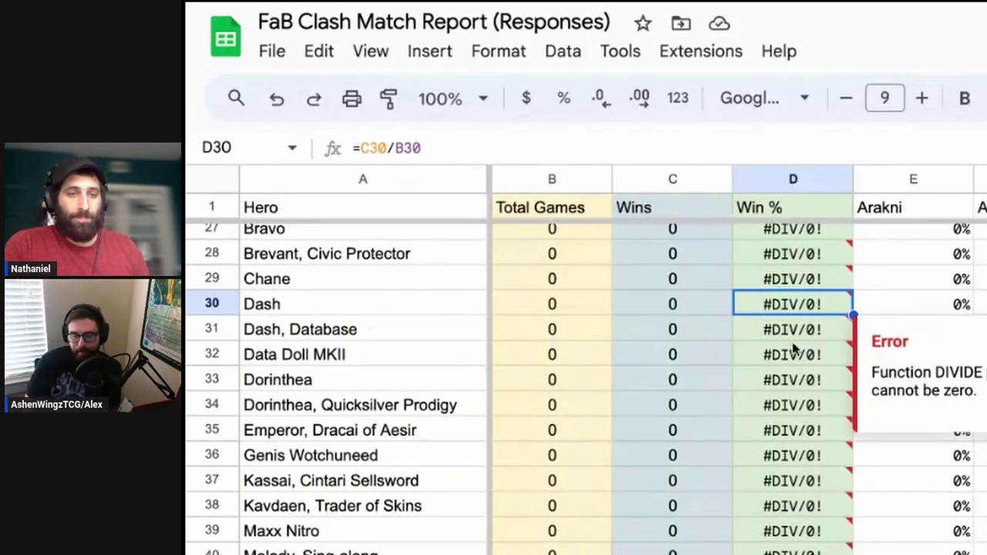
scroll(794, 349, "down", 3)
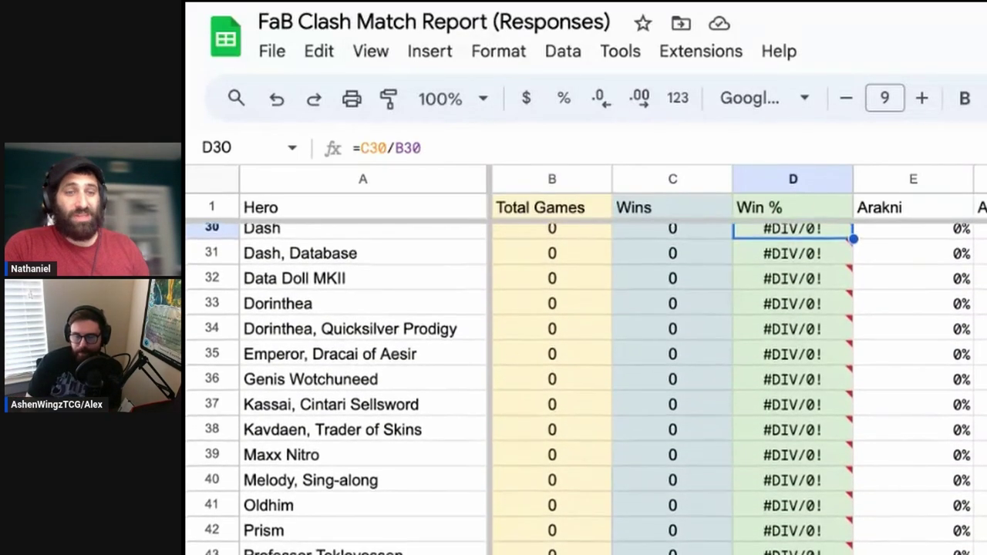
scroll(195, 276, "down", 2)
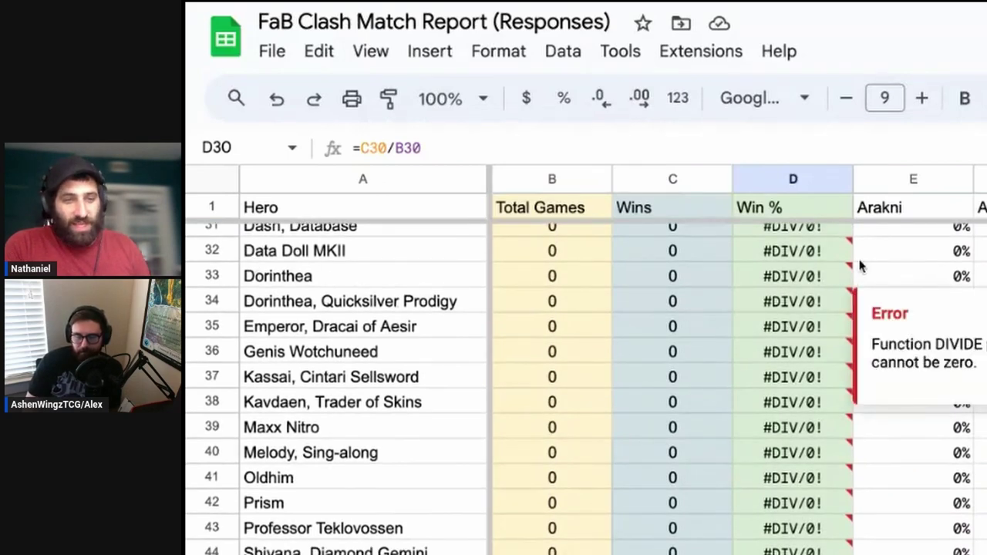
scroll(771, 370, "down", 4)
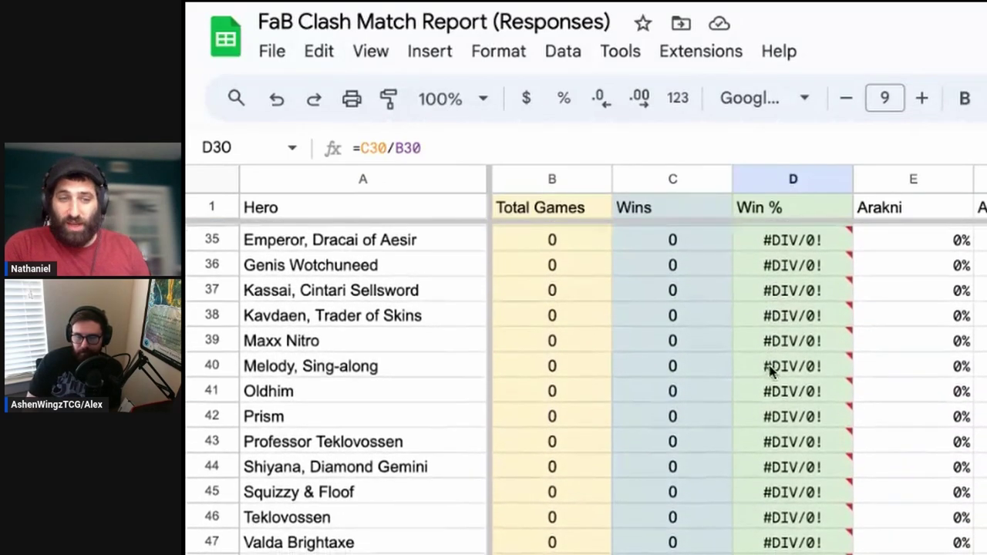
scroll(771, 370, "down", 1)
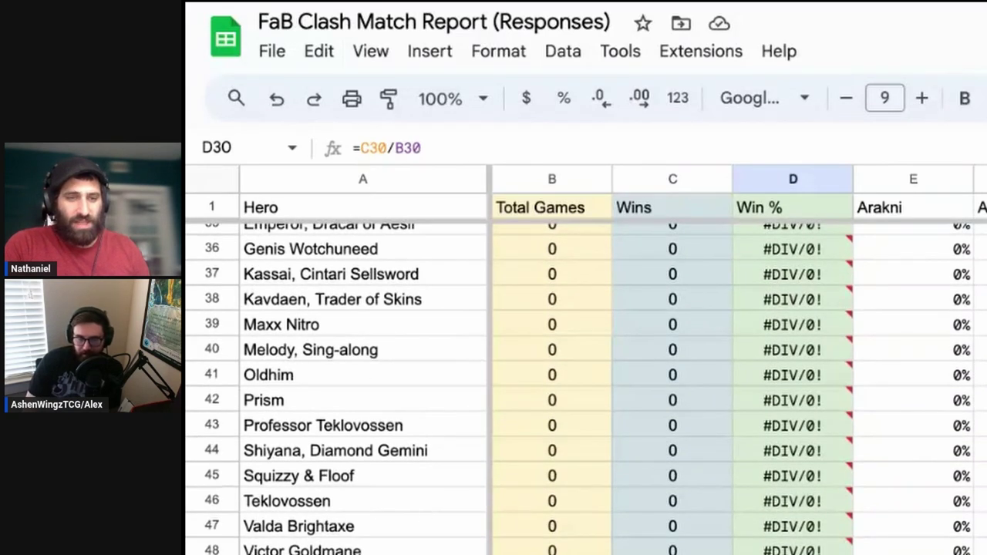
Examine Victor Goldmane's Win % formula and review the heroes without games back up to Dorinthea
mouse_move(802, 451)
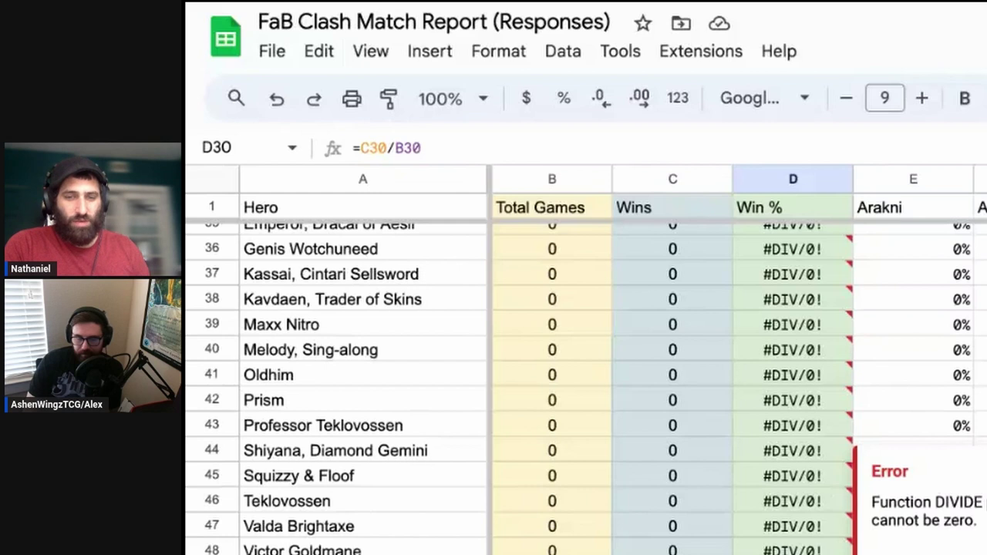
left_click(793, 549)
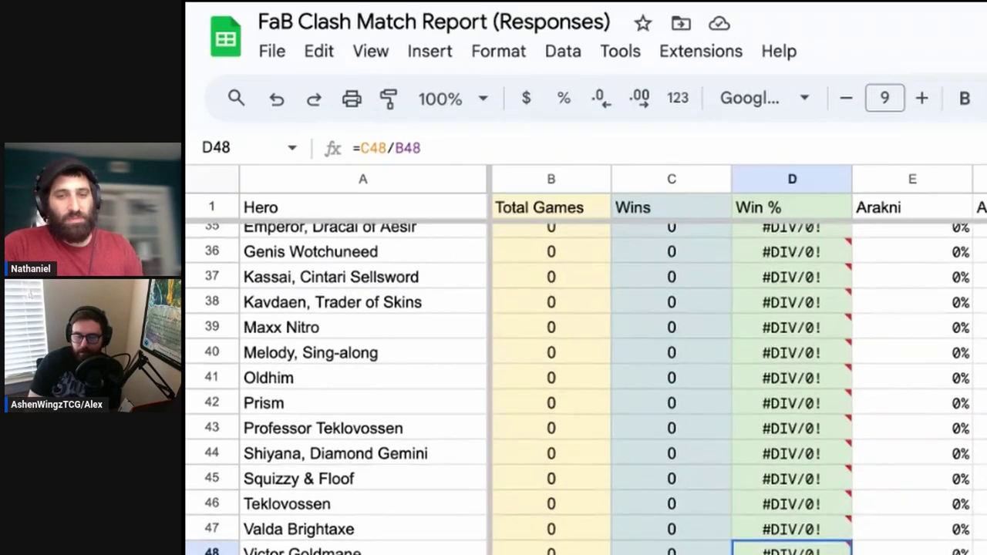
scroll(586, 386, "up", 1)
scroll(586, 386, "down", 1)
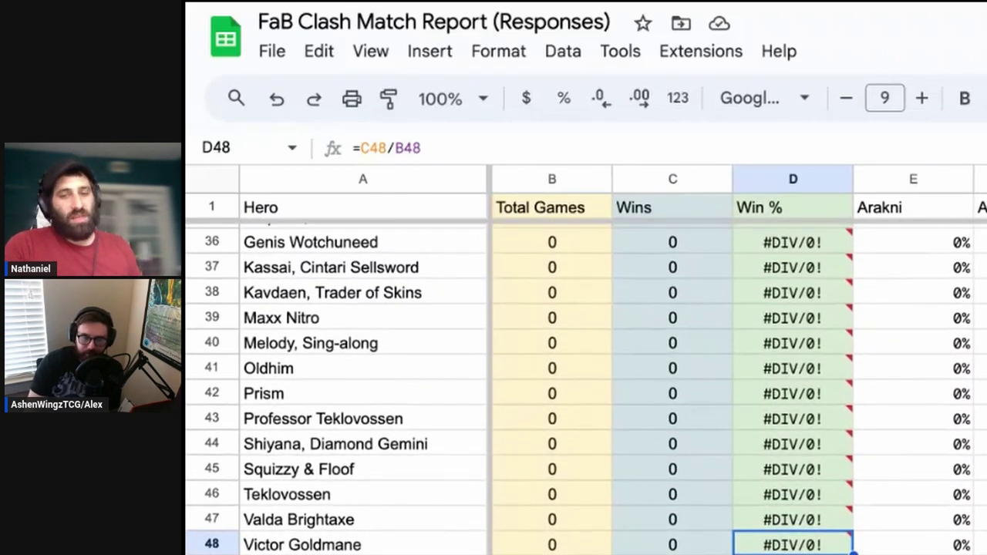
scroll(586, 386, "up", 1)
scroll(810, 471, "up", 1)
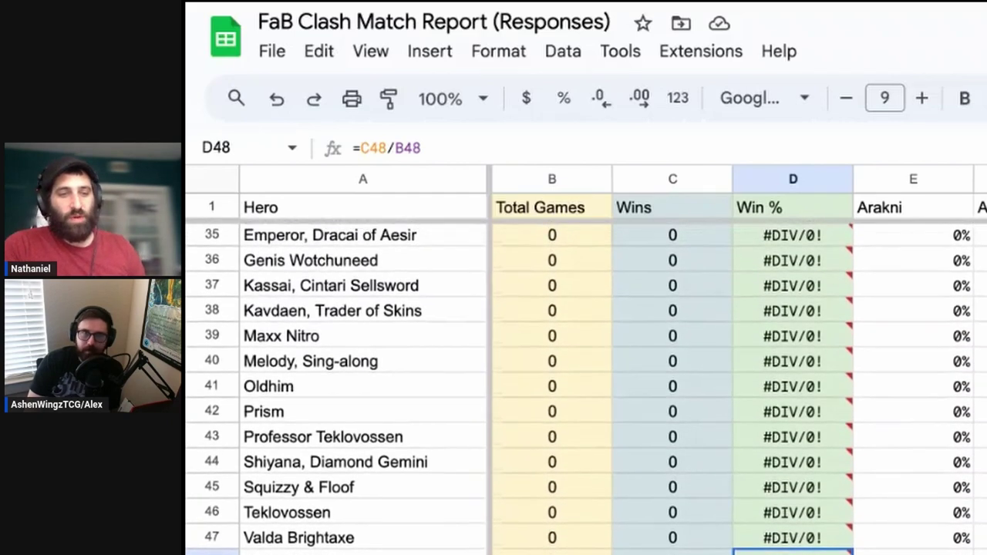
scroll(812, 470, "up", 1)
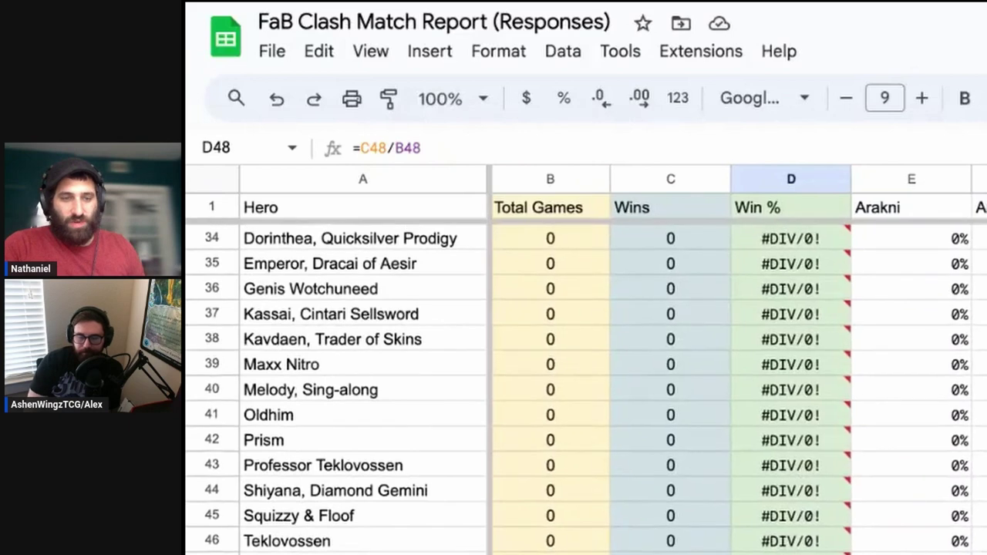
scroll(802, 470, "up", 1)
scroll(586, 389, "up", 1)
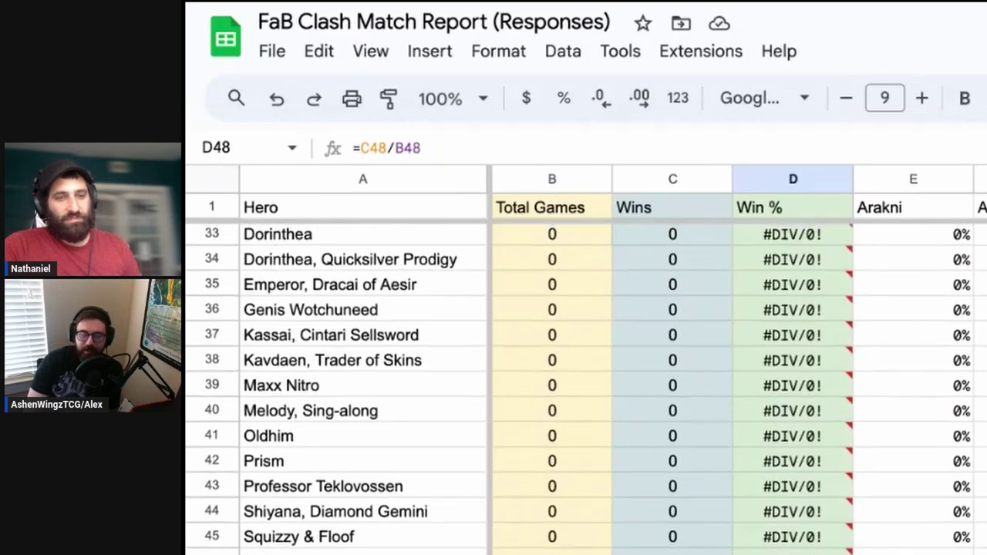
Review the heroes with recorded games, going from Uzuri back up to Betsy at the start of the list
scroll(586, 386, "up", 3)
scroll(587, 386, "up", 3)
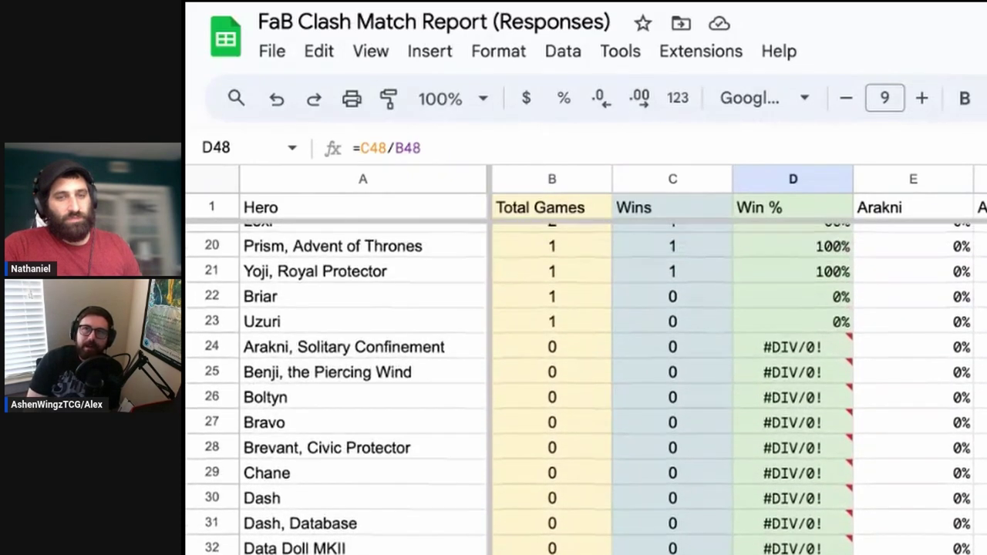
scroll(586, 386, "up", 3)
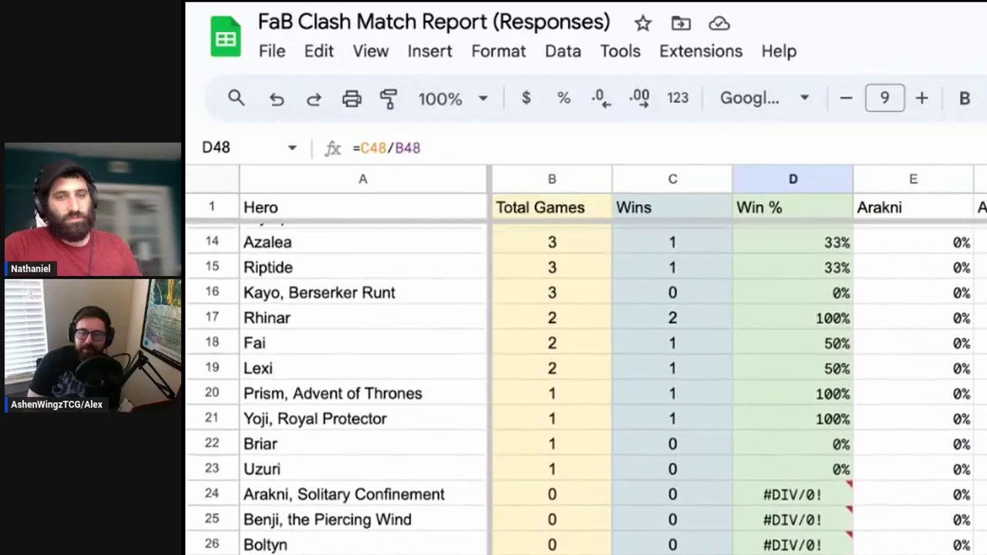
scroll(586, 385, "up", 1)
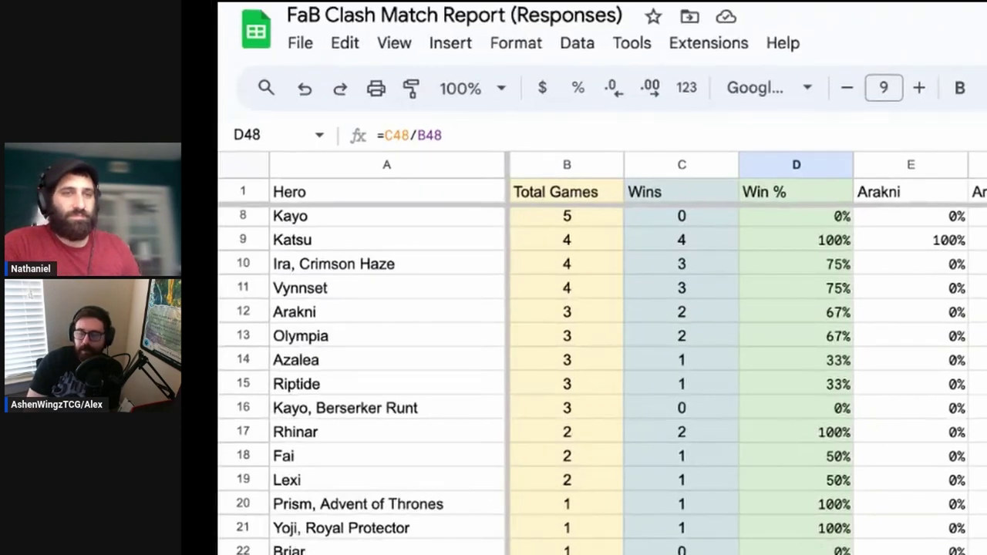
scroll(571, 371, "up", 1)
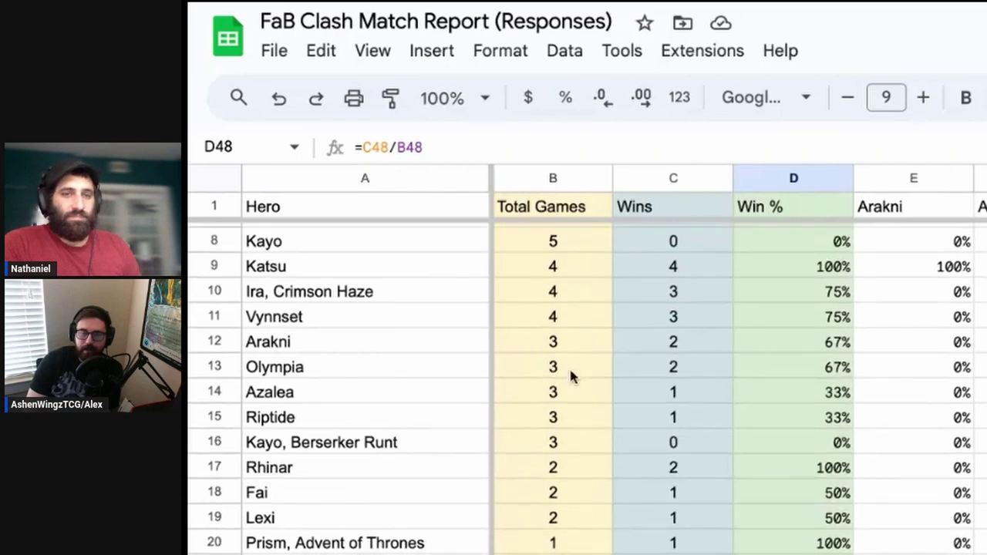
scroll(570, 370, "up", 3)
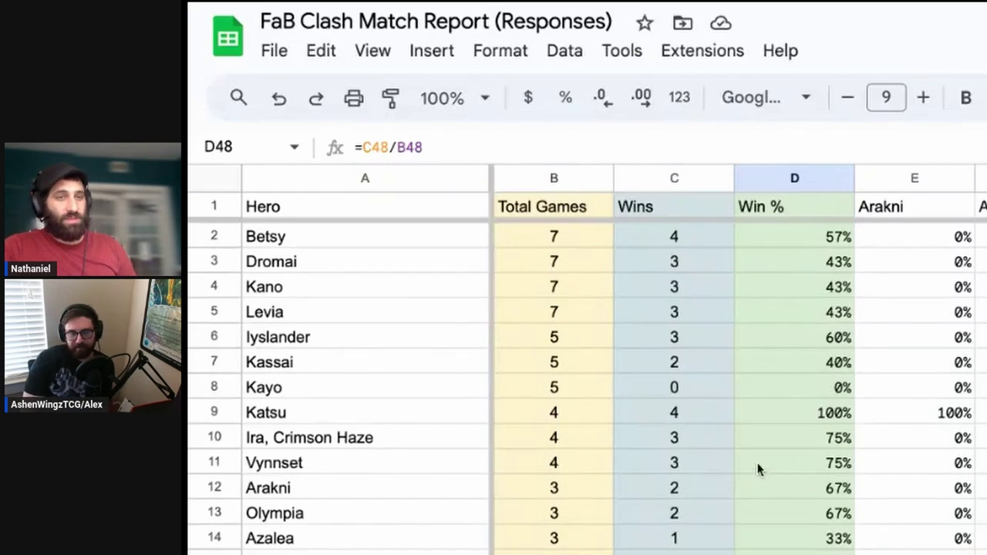
Compare the Total Games and Wins entries of Kayo and Kayo, Berserker Runt
scroll(758, 469, "down", 1)
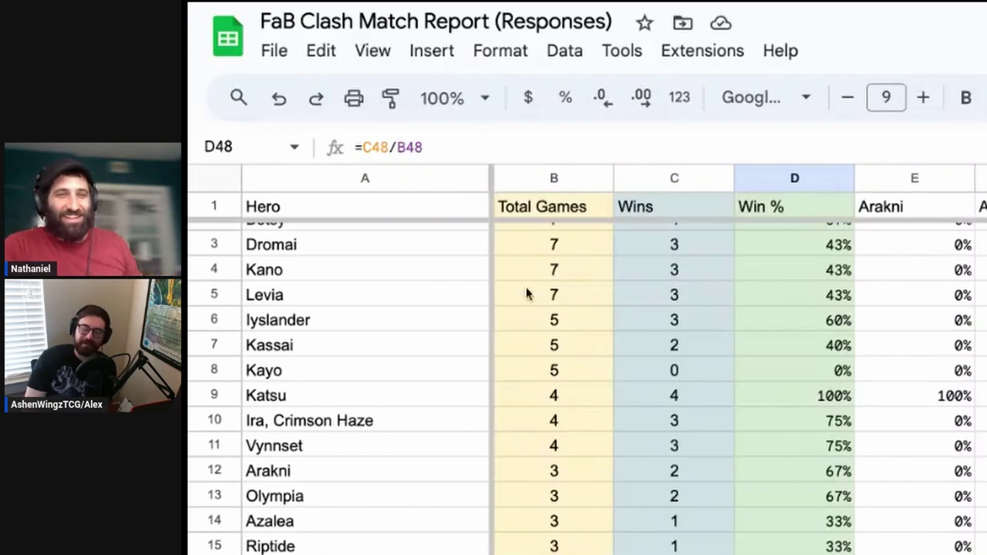
scroll(654, 413, "down", 1)
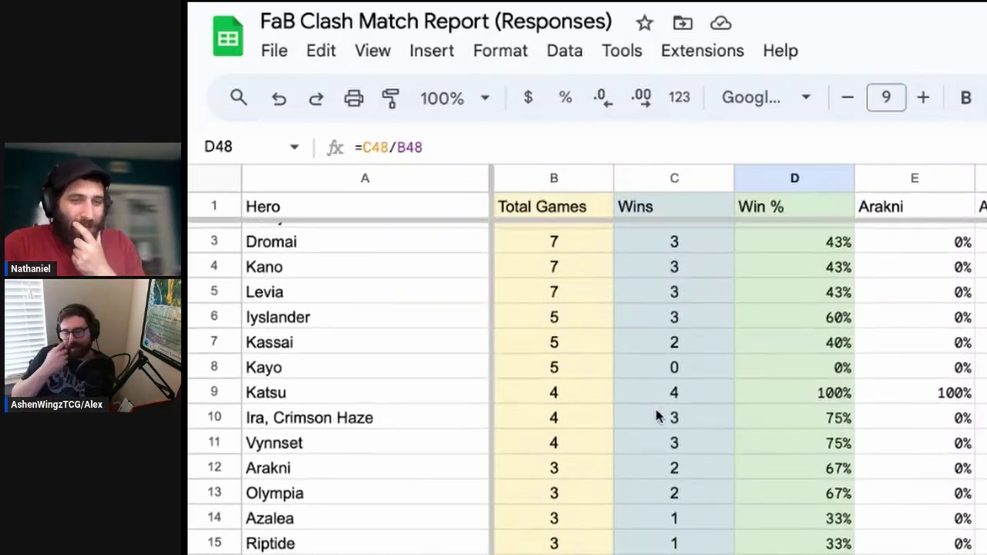
scroll(655, 407, "up", 1)
scroll(655, 406, "right", 1)
scroll(586, 385, "left", 1)
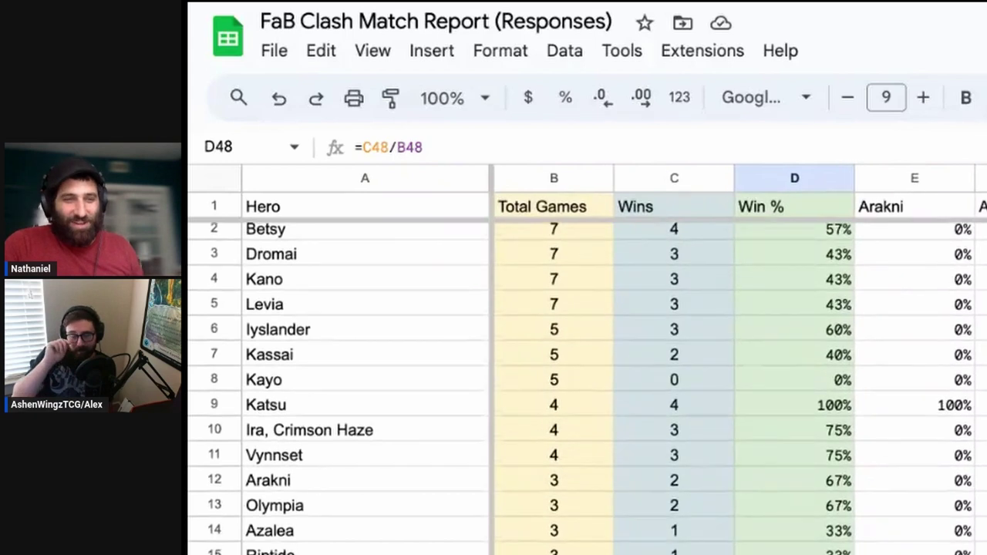
scroll(586, 386, "down", 1)
scroll(478, 417, "up", 1)
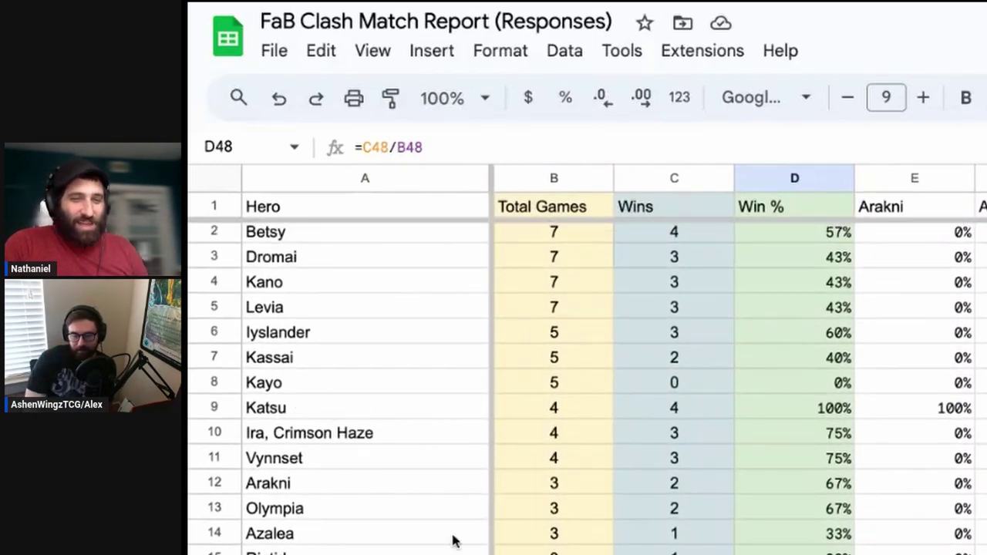
left_click(555, 385)
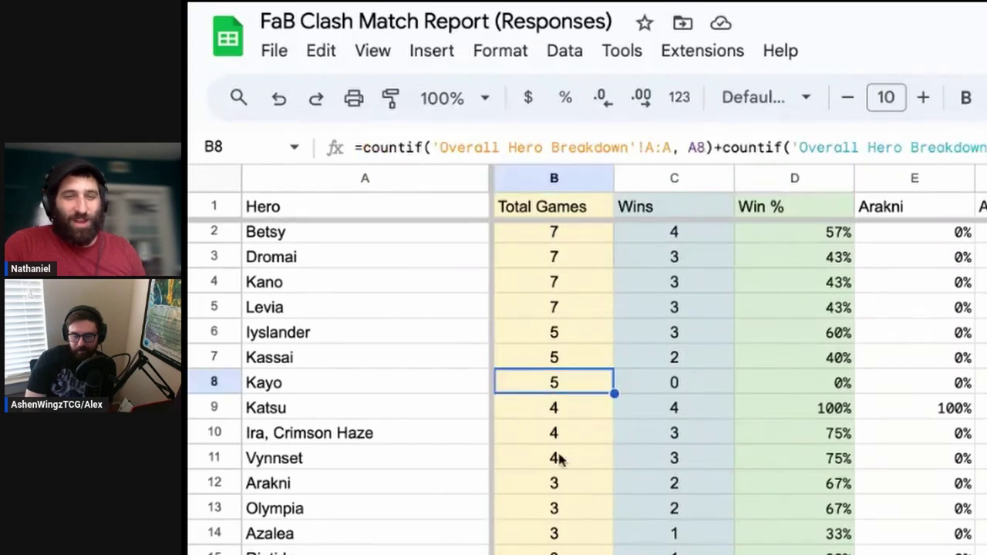
left_click(554, 554)
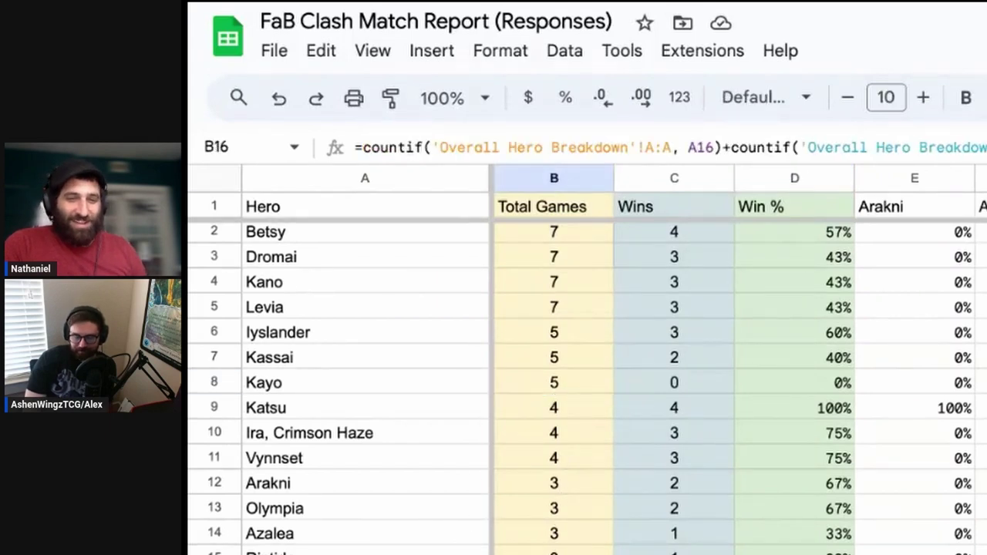
left_click(641, 390)
left_click(671, 554)
left_click(673, 392)
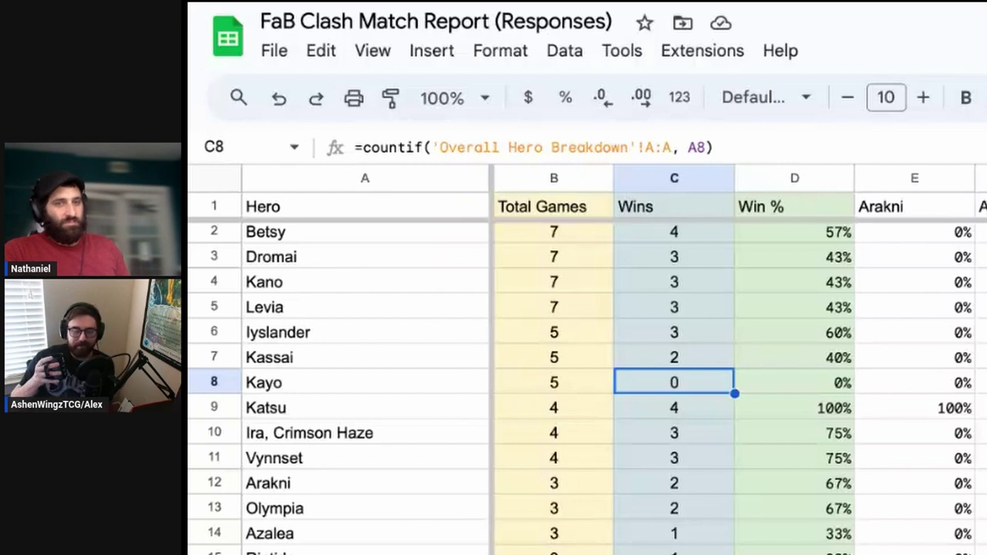
Inspect the Total Games entries of Katsu, Vynnset and Arakni
scroll(586, 386, "down", 1)
scroll(540, 385, "down", 1)
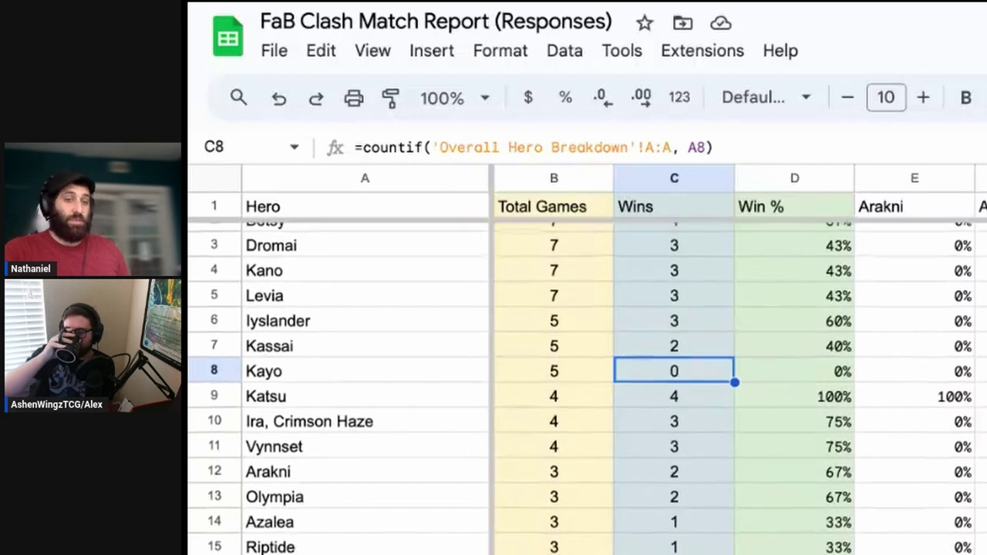
left_click(540, 397)
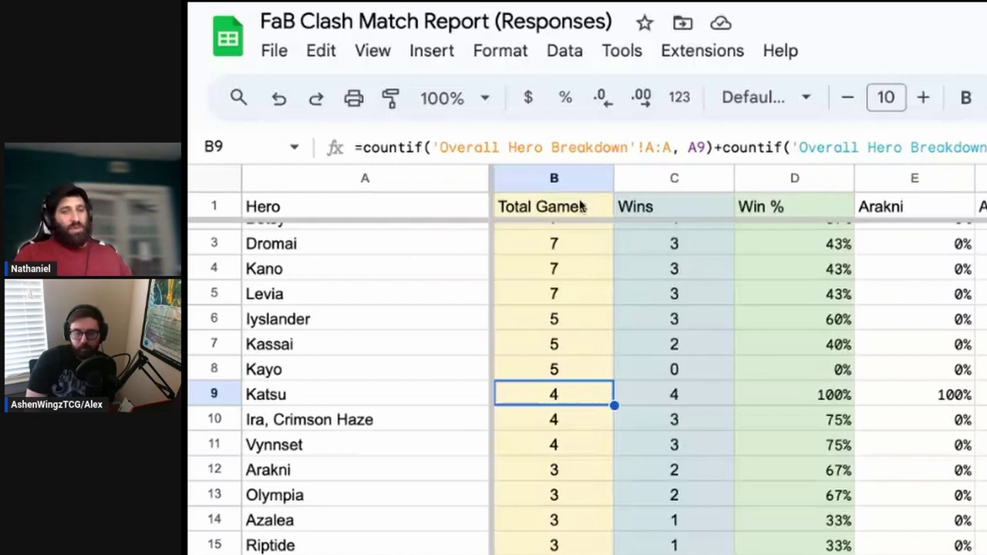
scroll(574, 539, "down", 1)
scroll(574, 539, "down", 2)
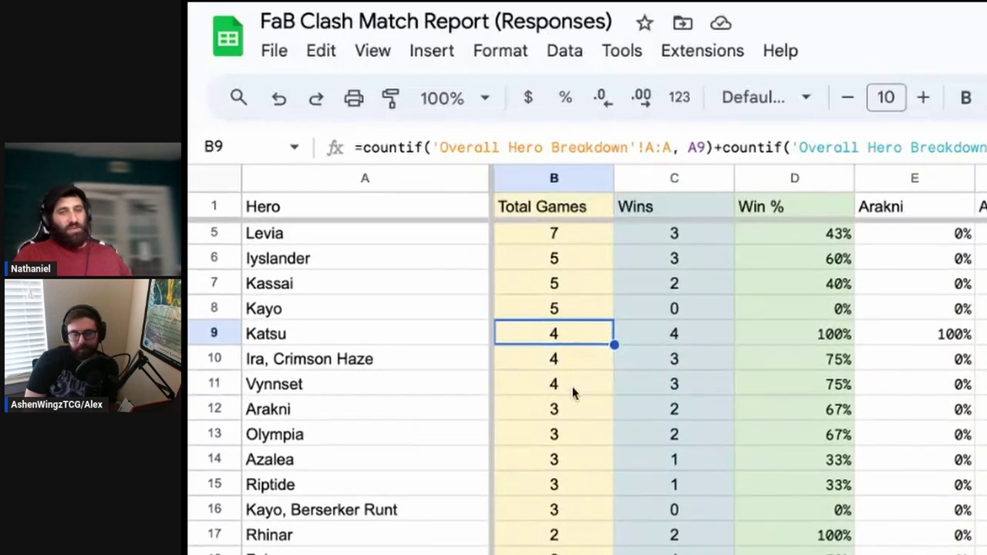
left_click(573, 385)
key("Down")
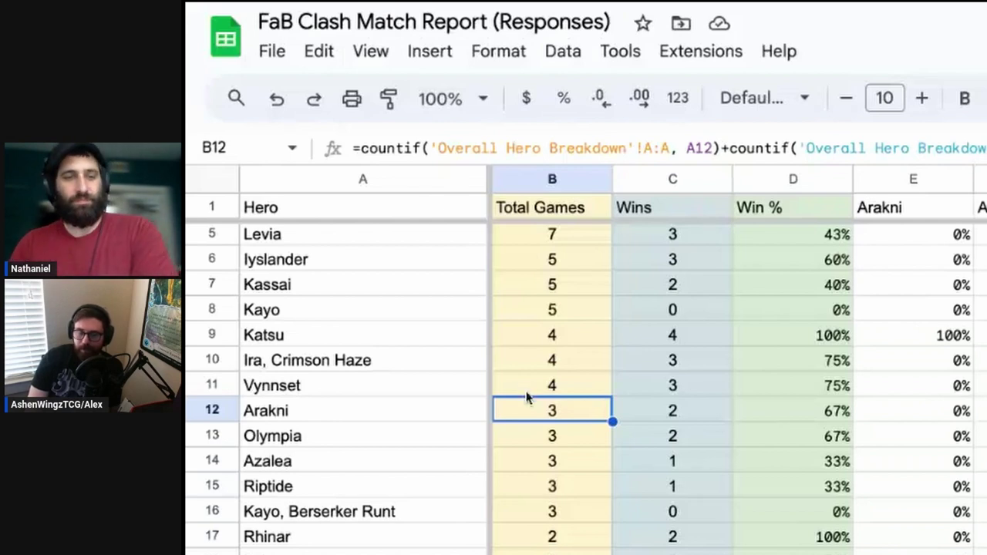
Go through the Total Games entries one hero at a time, from Olympia down to Briar
left_click(532, 440)
key("Down")
key("Down")
key("Down")
key("Down")
key("Down")
key("Down")
key("Down")
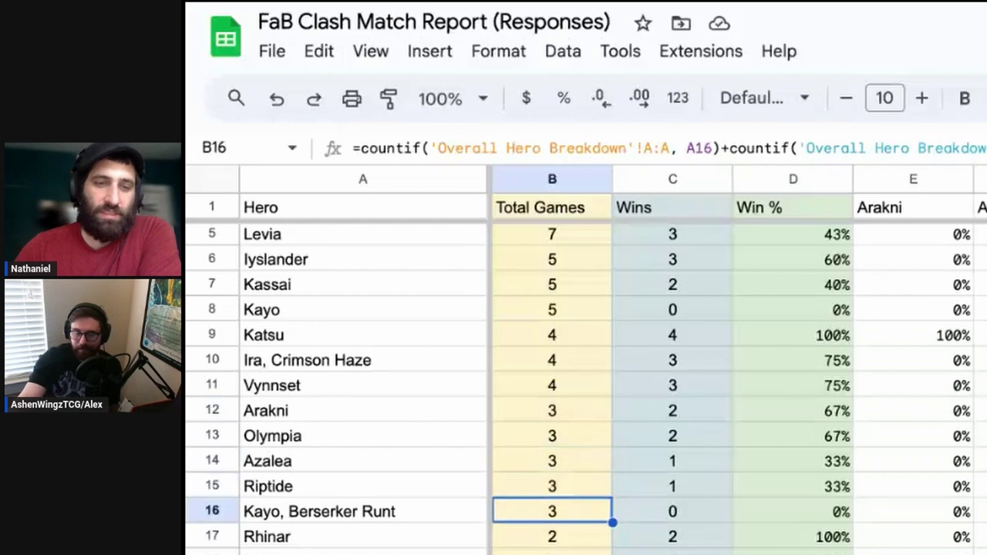
key("Down")
key("Down")
key("Down")
key("Down")
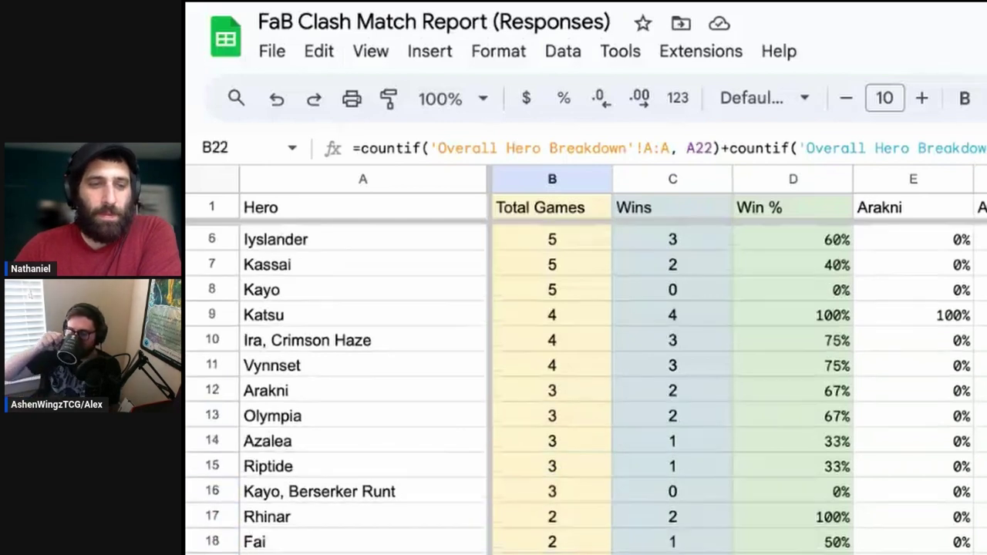
Examine the Total Games entries of Lexi, Prism, Advent of Thrones and Yoji, Royal Protector
key("Up")
key("Up")
key("Up")
key("Down")
key("Up")
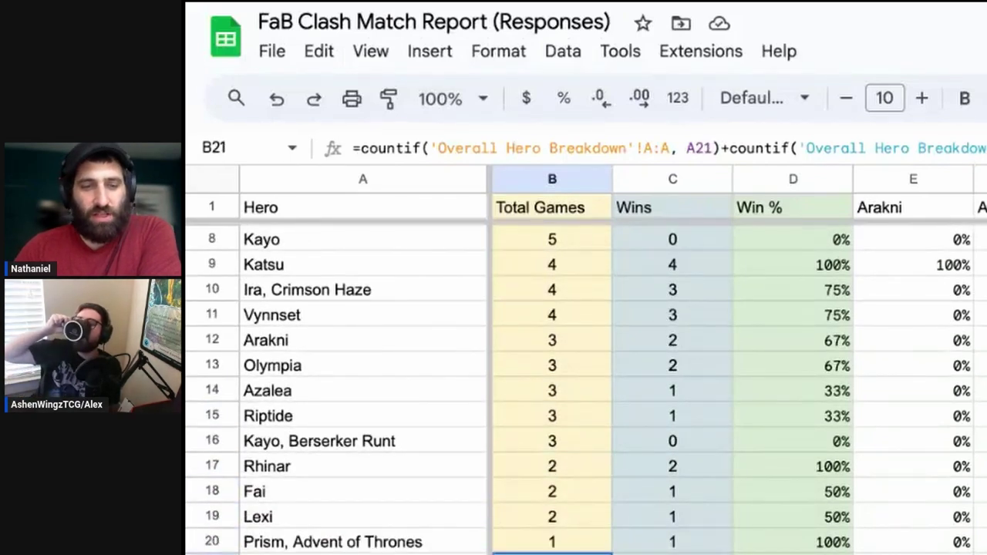
key("Up")
key("Down")
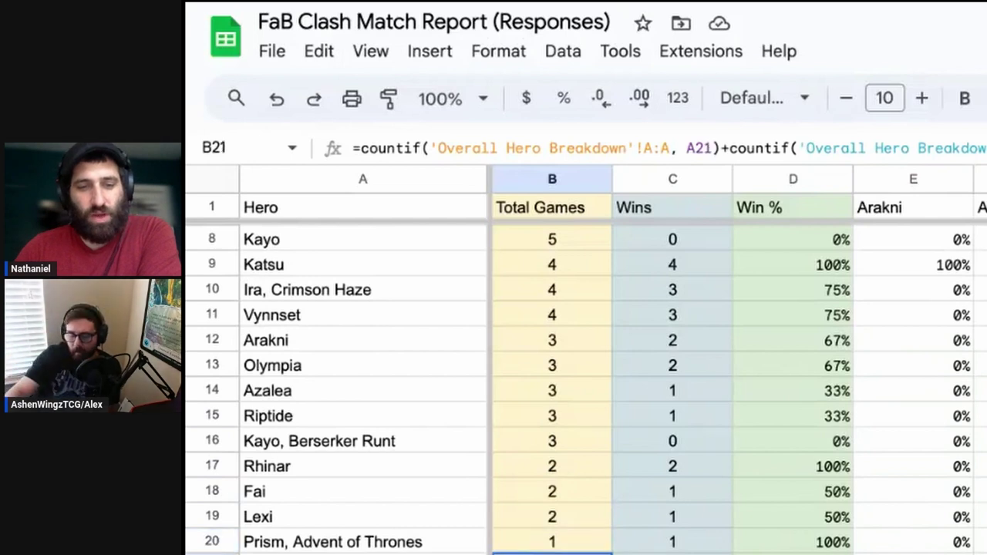
key("Up")
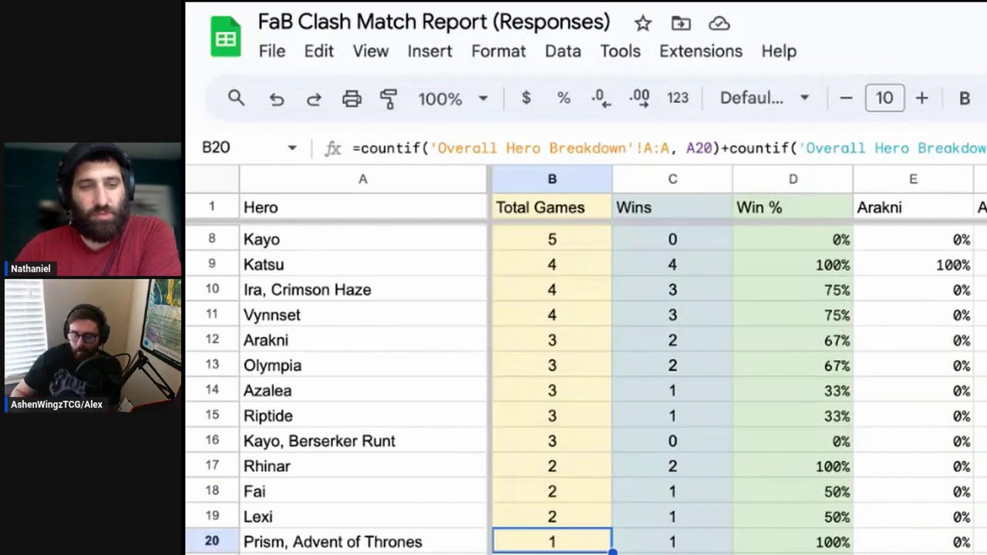
left_click(552, 517)
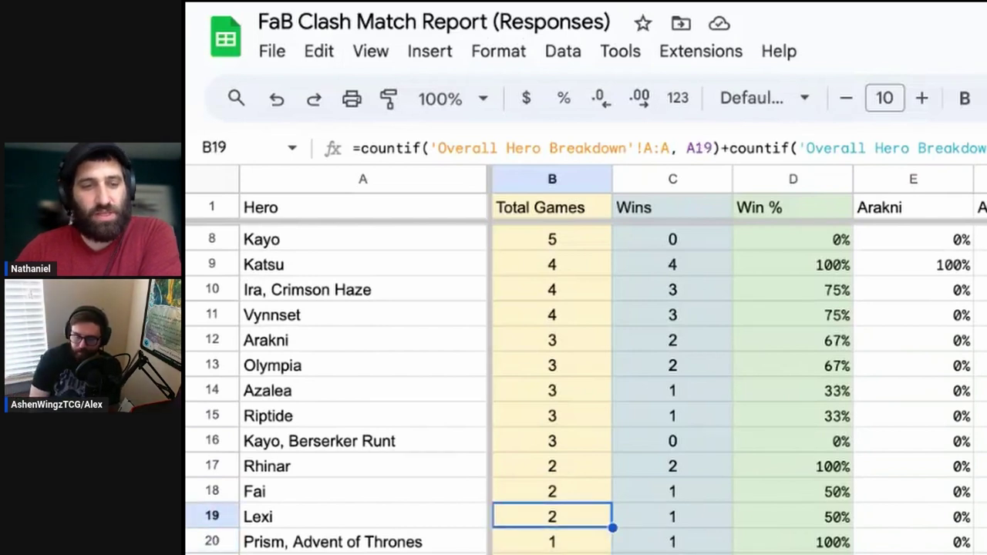
key("Down")
key("Down")
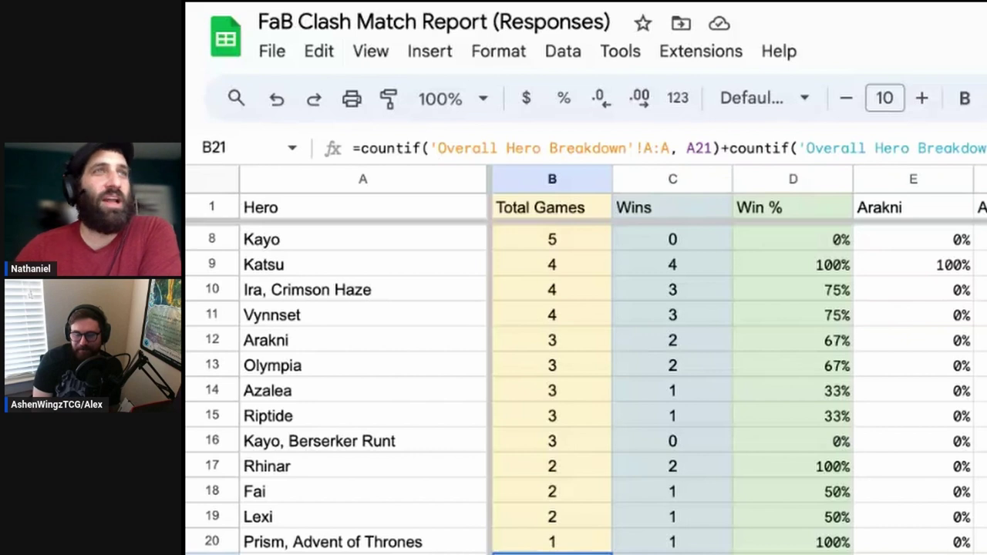
Review the Total Games entries from Lexi back up to Azalea
left_click(552, 516)
key("Up")
key("Up")
key("Up")
key("Up")
key("Up")
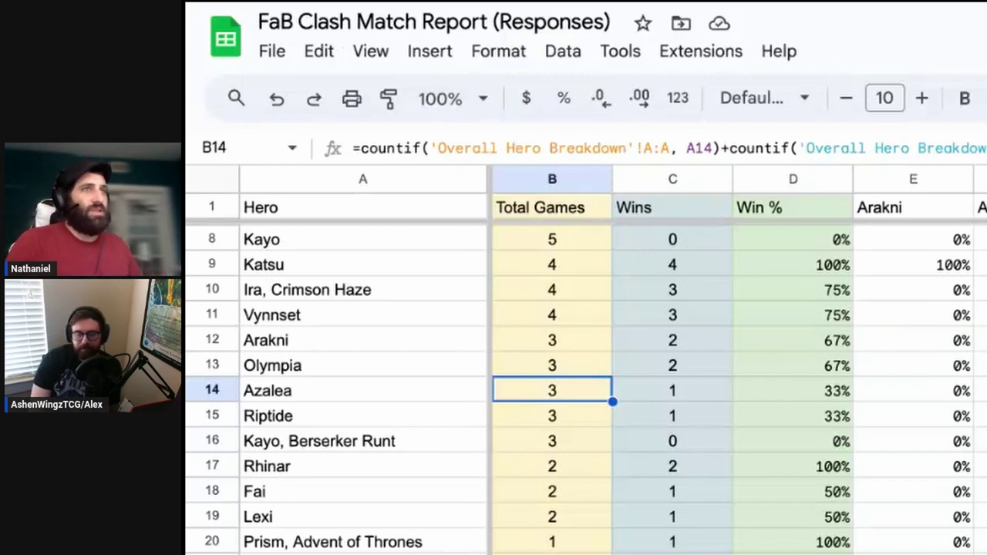
Review the Total Games entries from Azalea back up to the column header
scroll(617, 464, "down", 1)
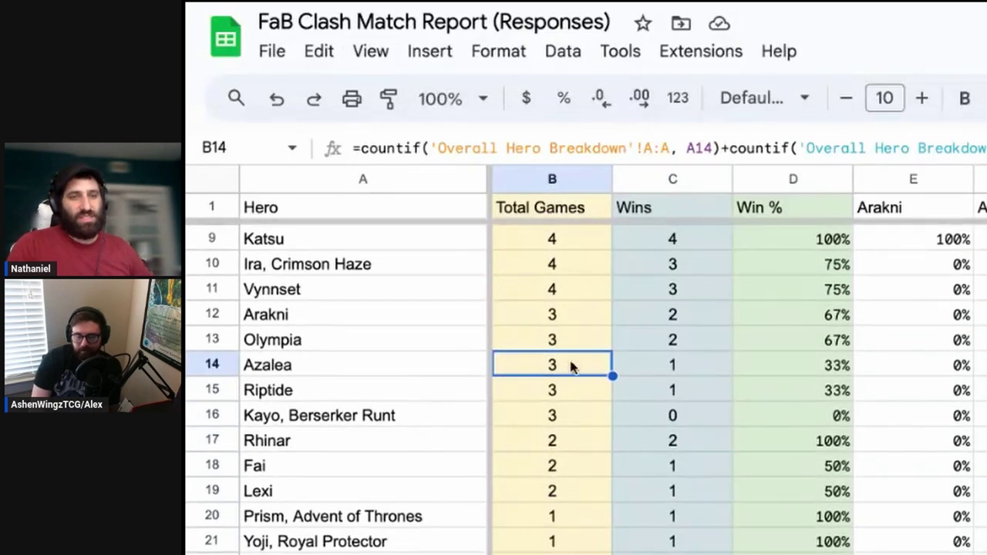
key("Down")
key("Up")
key("Up")
key("Up")
key("Up")
key("Up")
key("Up")
key("Up")
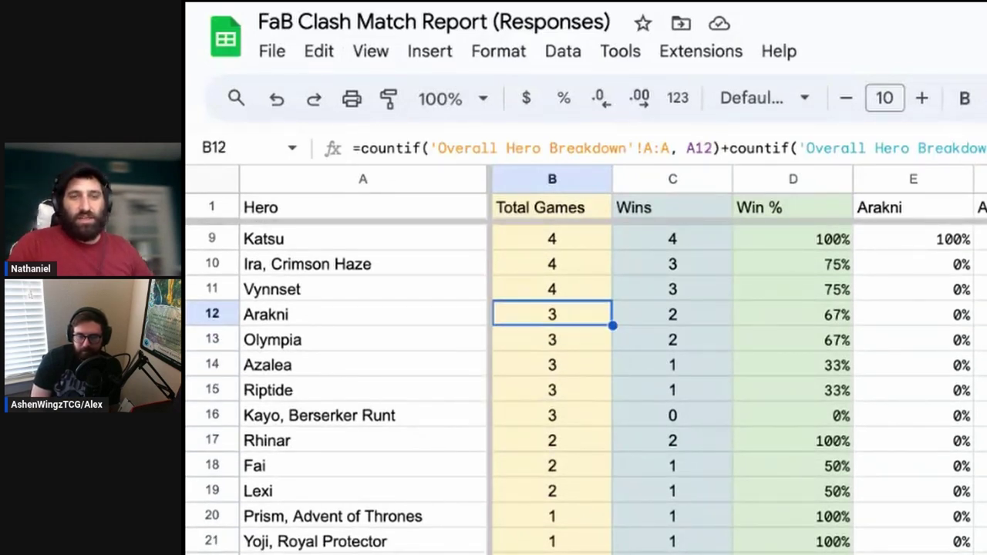
key("Up")
key("Up")
key("Up")
key("Up")
key("Up")
key("Up")
key("Up")
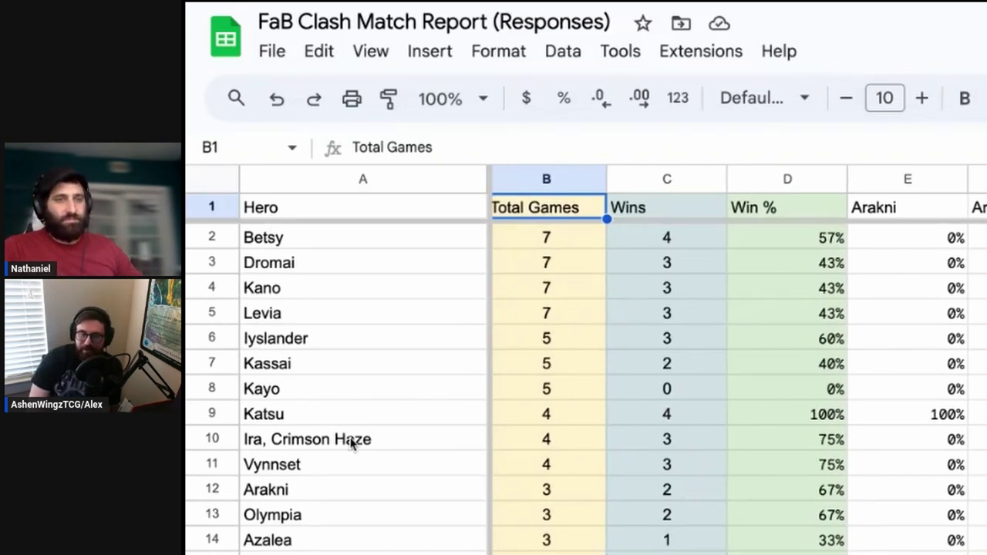
scroll(352, 440, "down", 1)
scroll(460, 447, "down", 1)
scroll(460, 455, "down", 1)
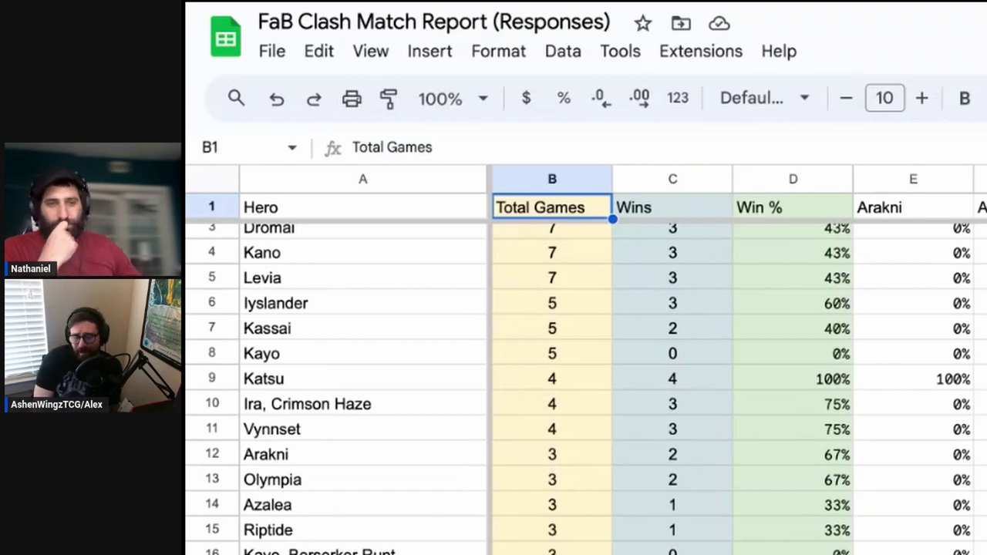
scroll(586, 389, "up", 1)
scroll(586, 385, "up", 1)
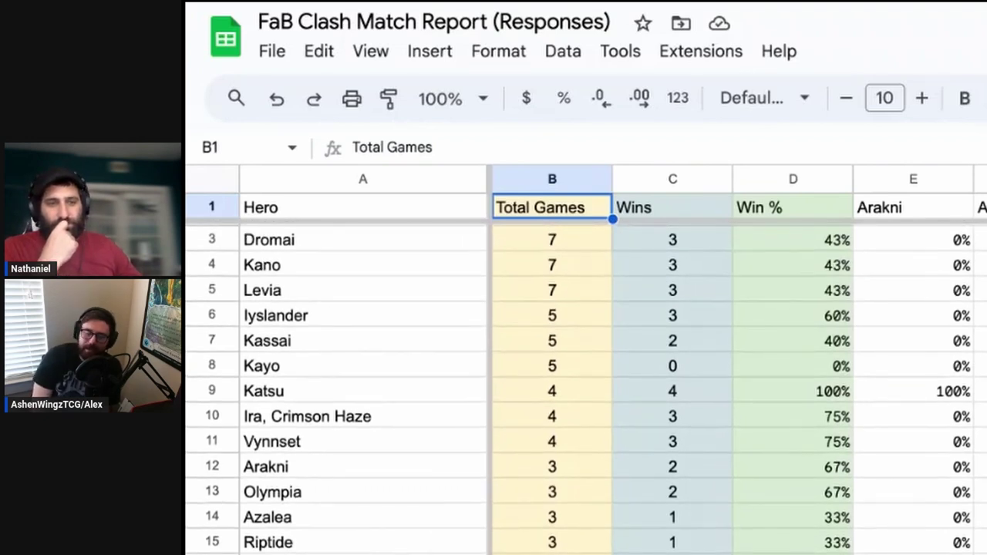
Review the total games, wins and win percentages of the heroes from Betsy down to Prism, Advent of Thrones
scroll(586, 389, "up", 2)
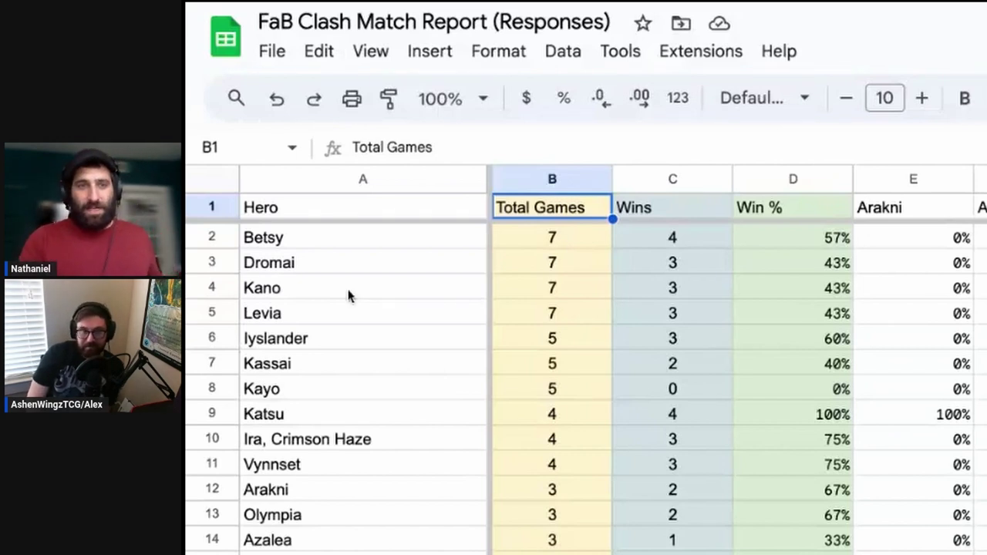
scroll(481, 430, "down", 2)
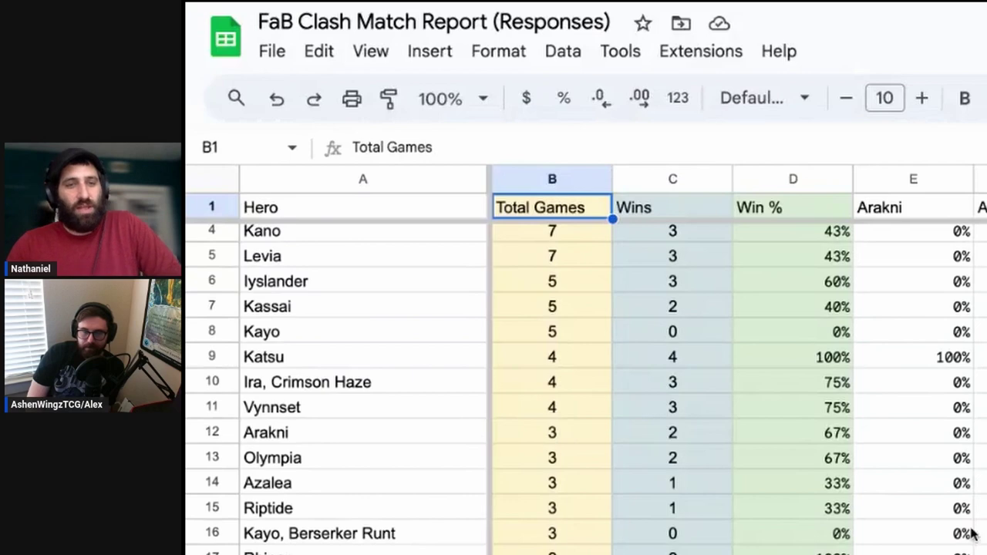
scroll(973, 532, "down", 4)
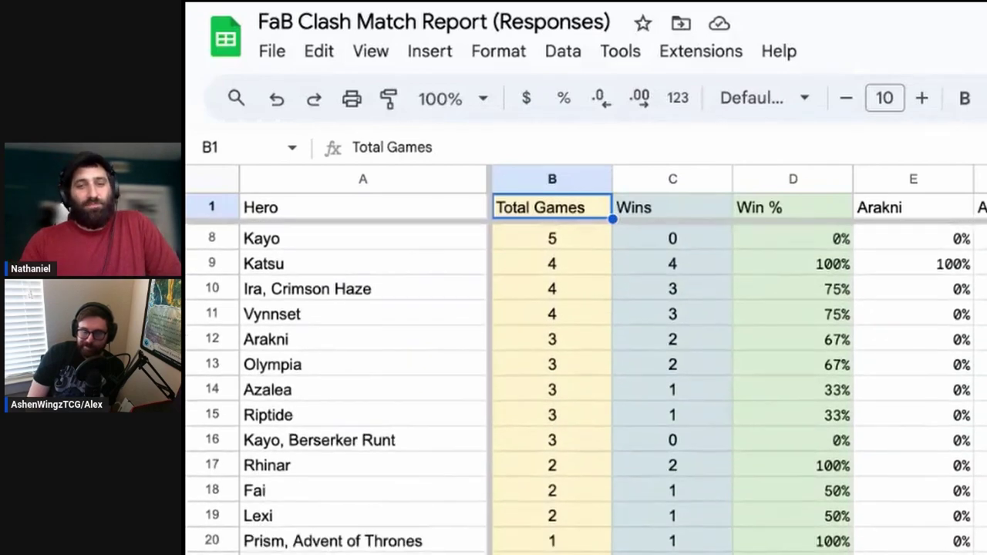
scroll(586, 386, "up", 3)
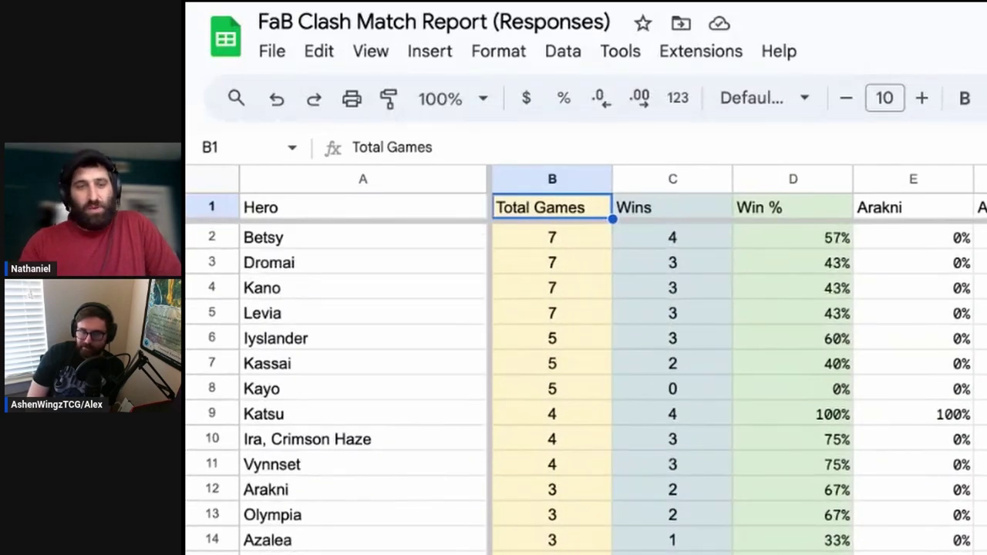
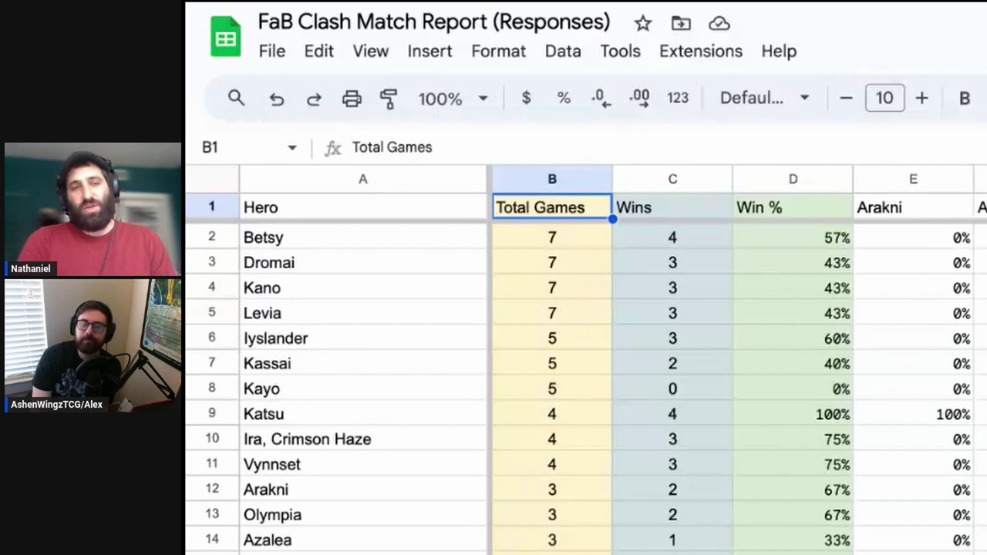
Examine the heroes' matchup win percentages across the opponent columns from Arakni through Dromai
scroll(736, 362, "right", 1)
scroll(698, 399, "right", 3)
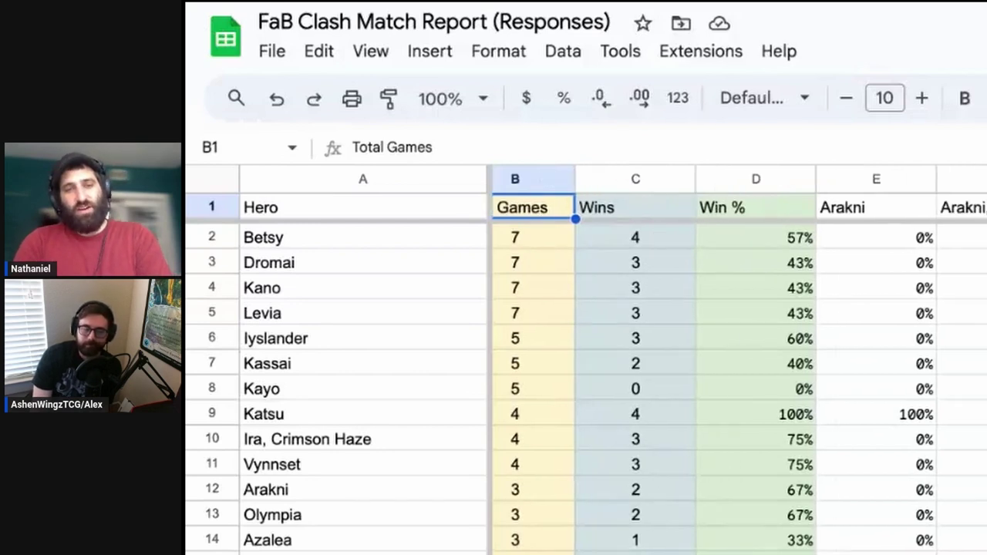
scroll(698, 374, "right", 3)
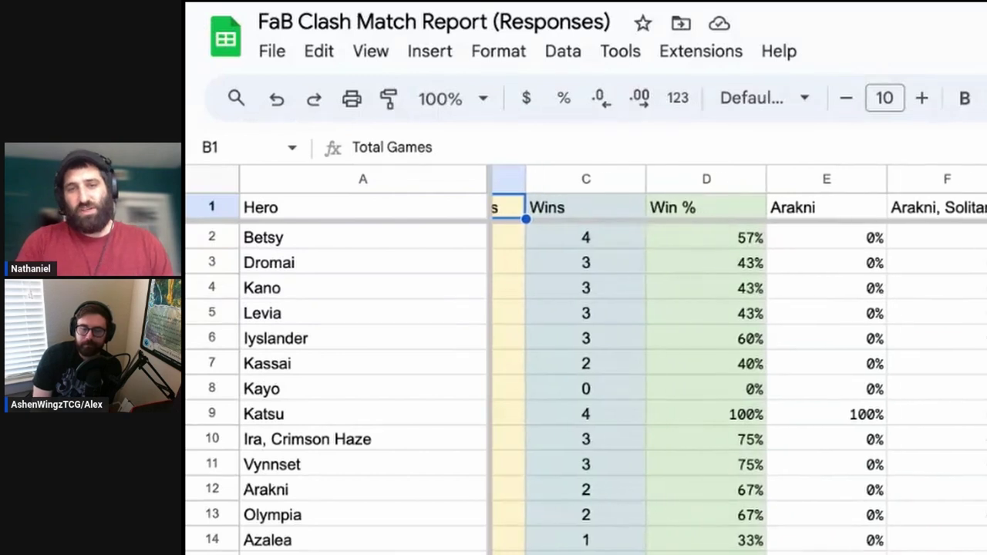
scroll(769, 399, "right", 1)
scroll(610, 377, "right", 10)
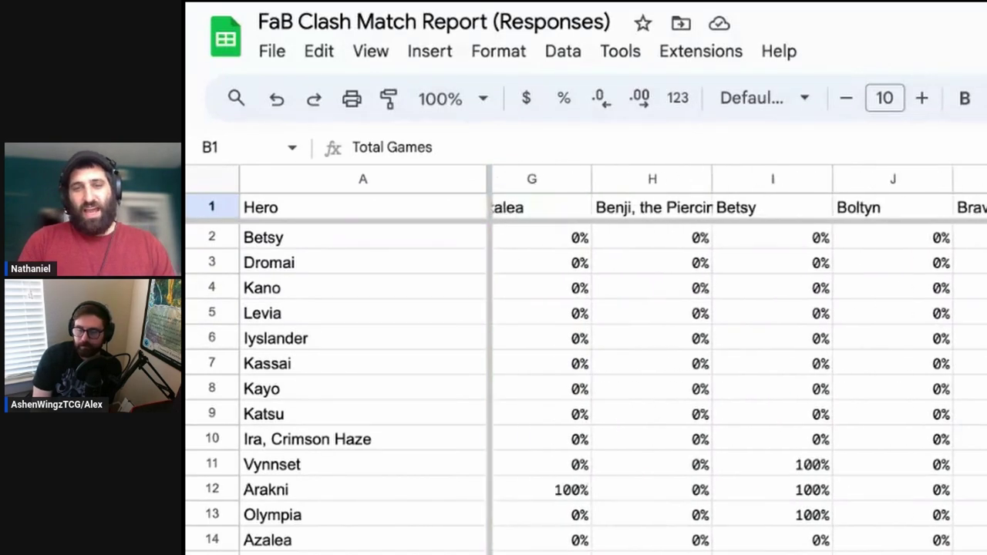
scroll(869, 290, "right", 6)
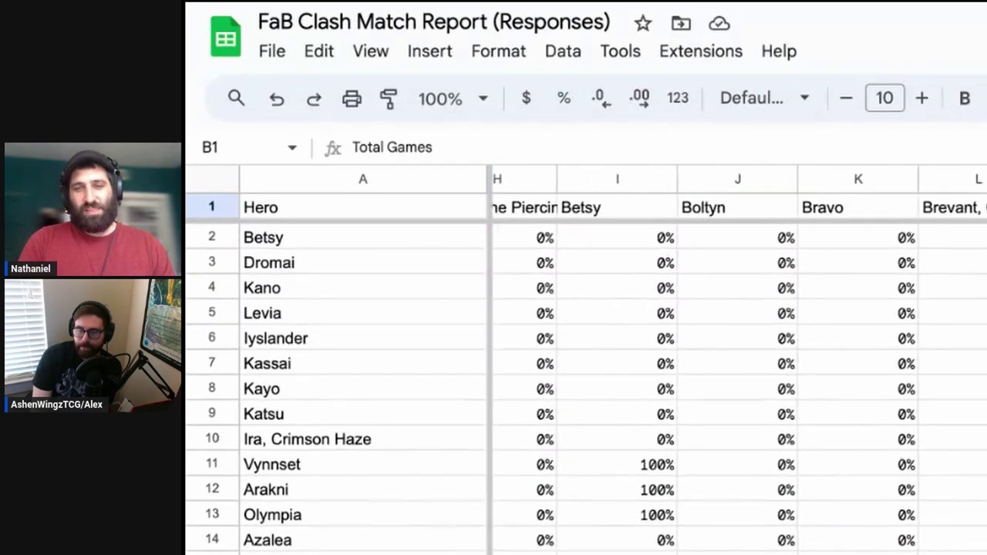
scroll(869, 290, "right", 5)
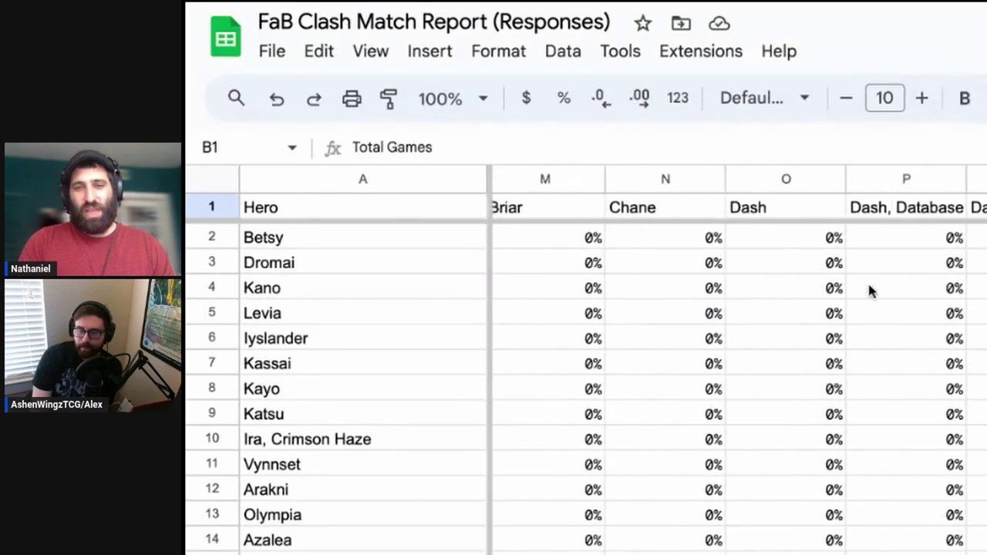
scroll(738, 360, "right", 5)
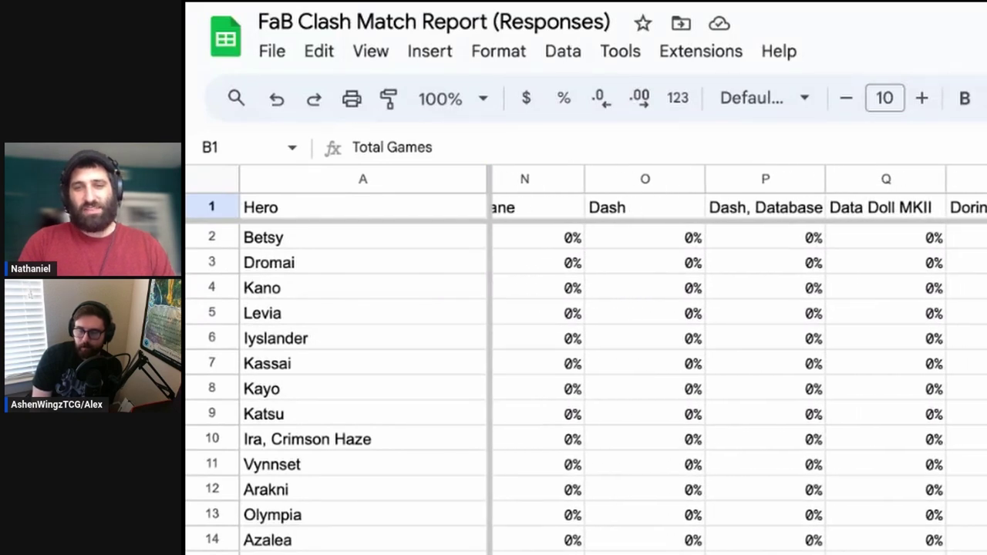
scroll(738, 360, "right", 5)
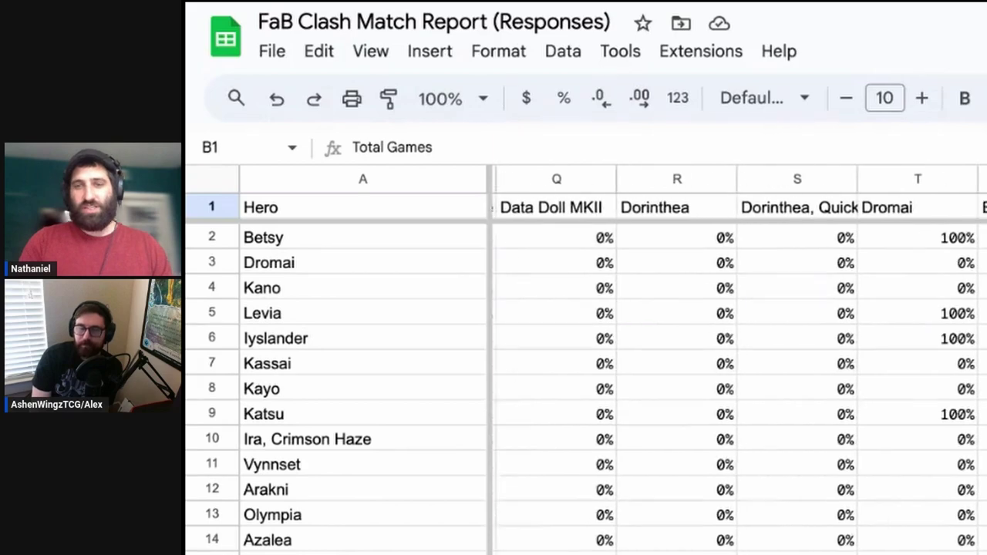
scroll(532, 167, "left", 20)
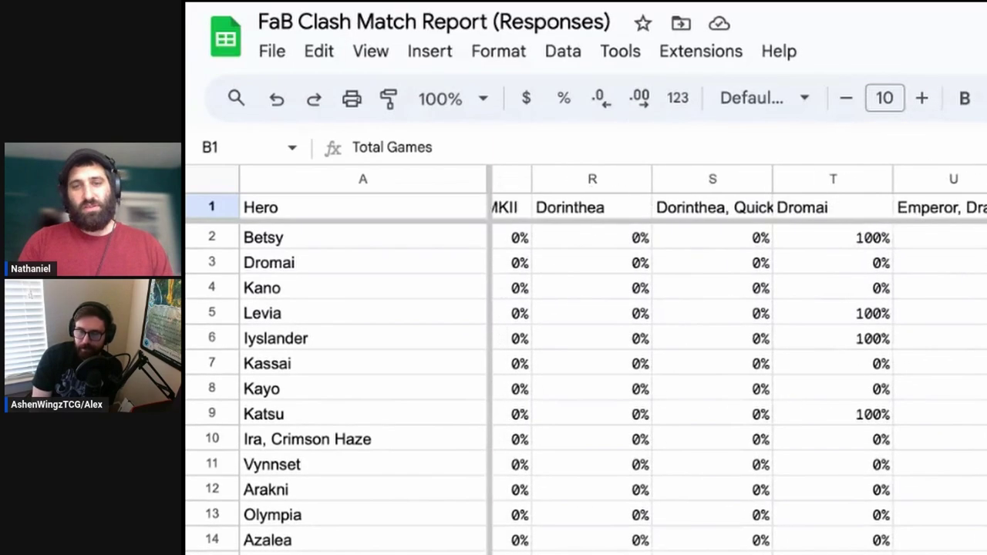